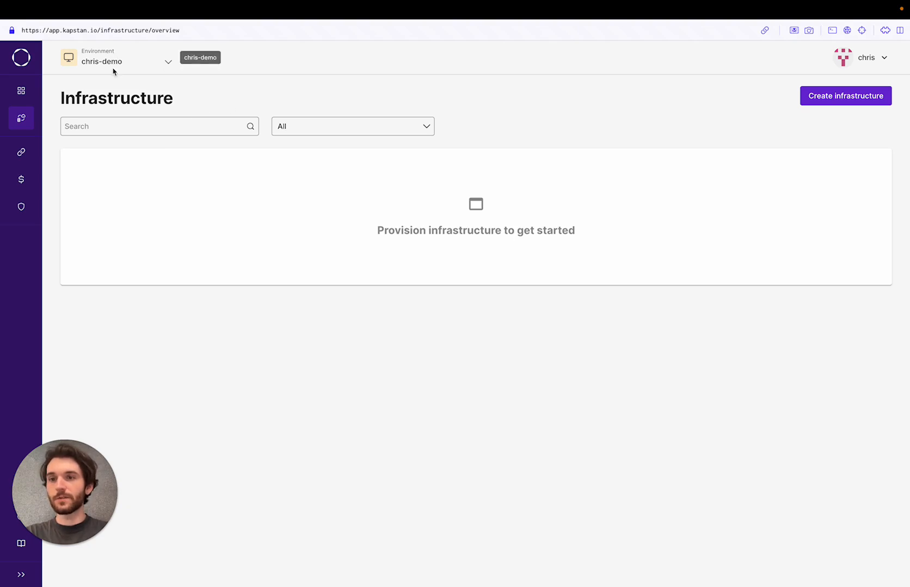
Check the empty Applications list, then view the four cloud and registry connections.
click(29, 93)
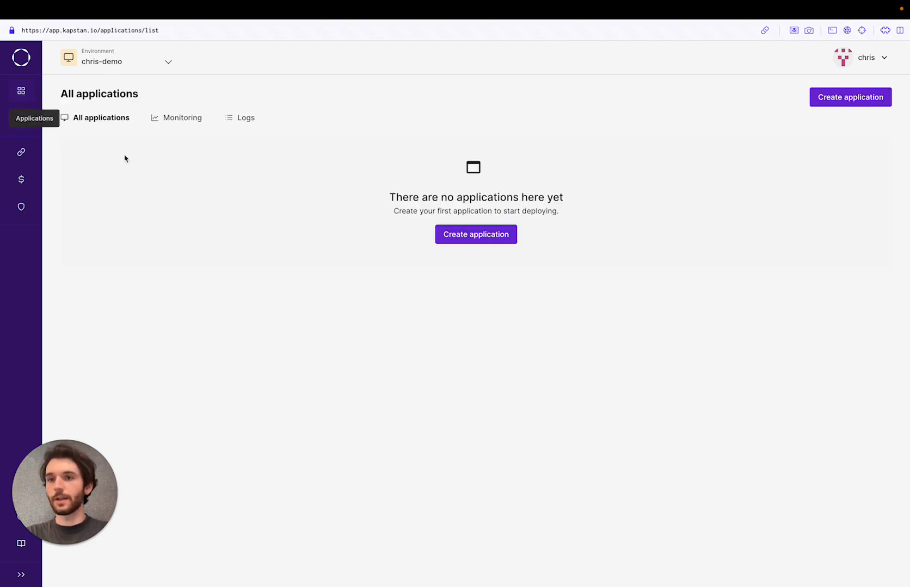
click(20, 156)
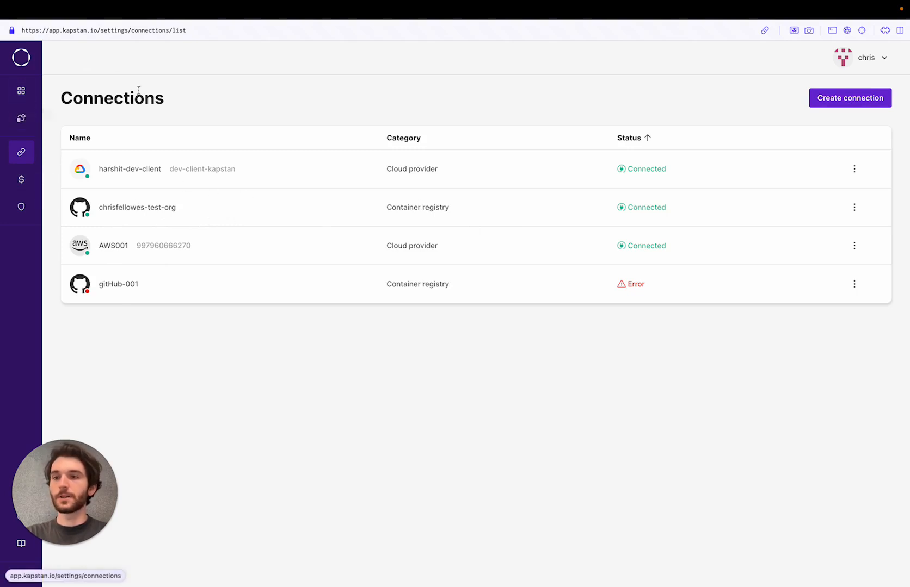
Go to the empty Infrastructure page and list the creatable resource types.
click(22, 121)
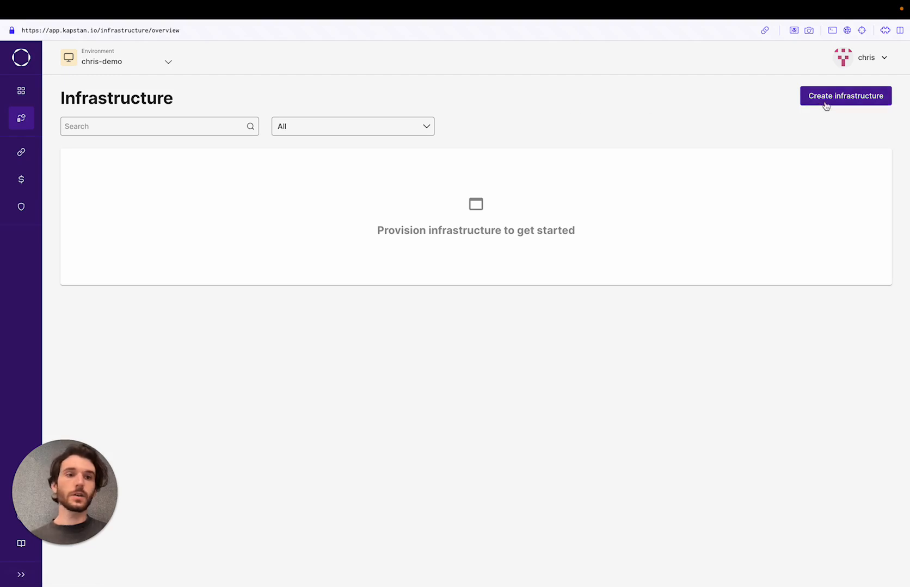
click(835, 104)
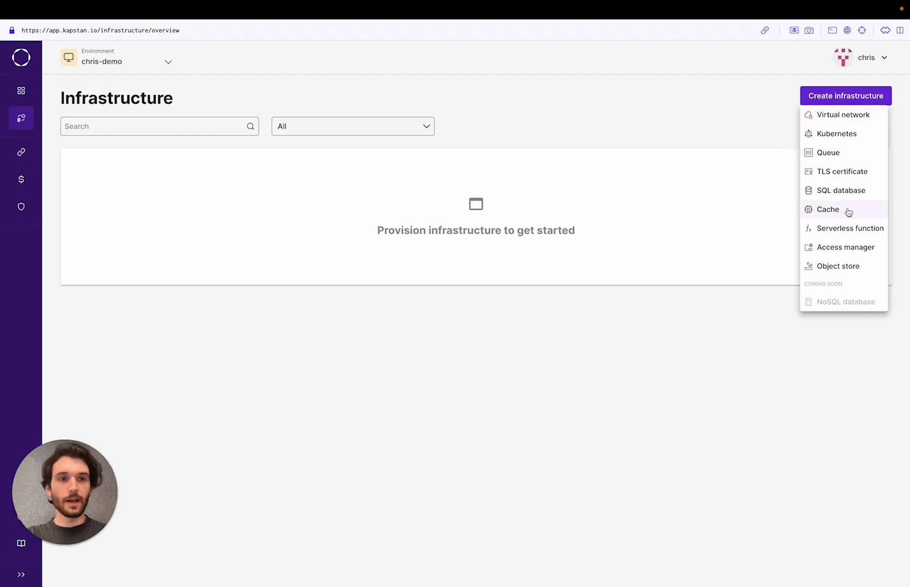
Create the chris-network virtual network, estimated at $33.85 per month.
click(841, 115)
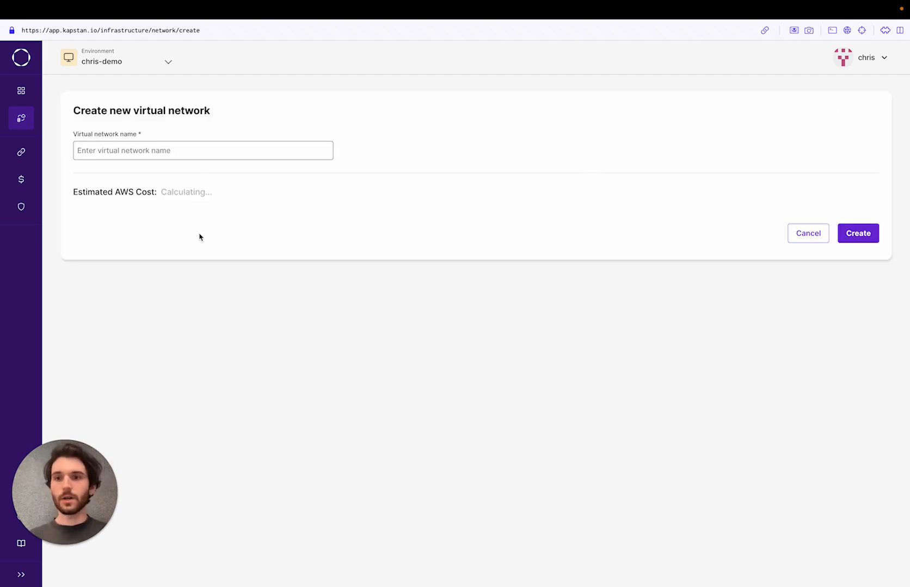
click(226, 147)
text(chris-network)
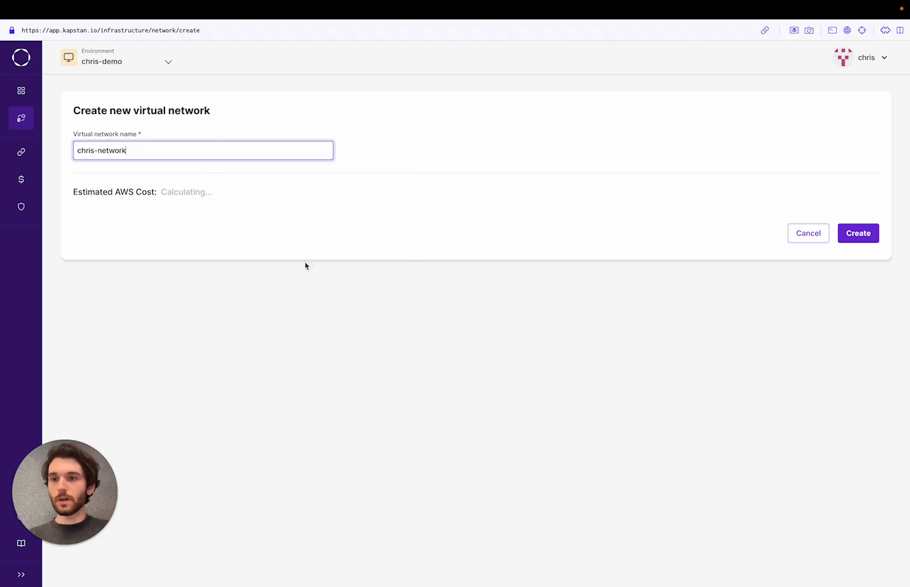
click(359, 301)
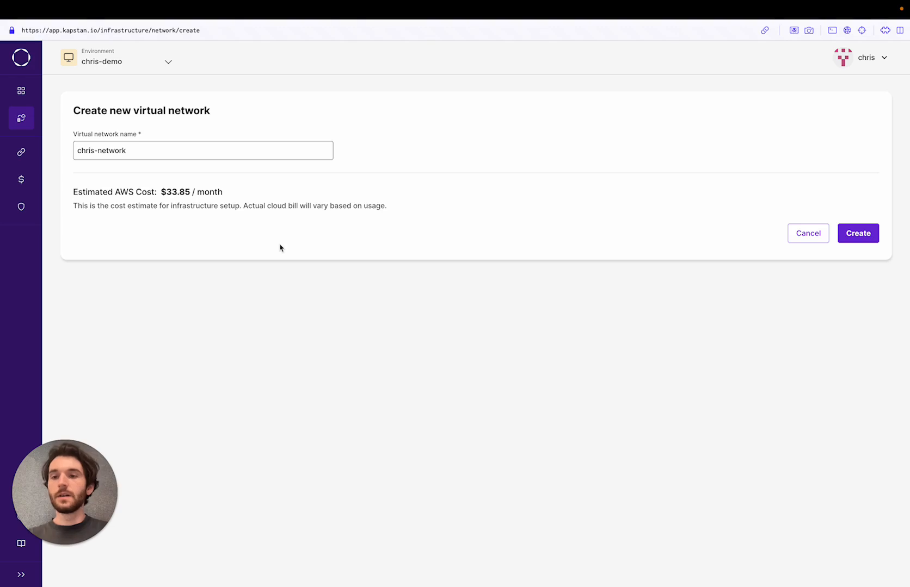
click(859, 234)
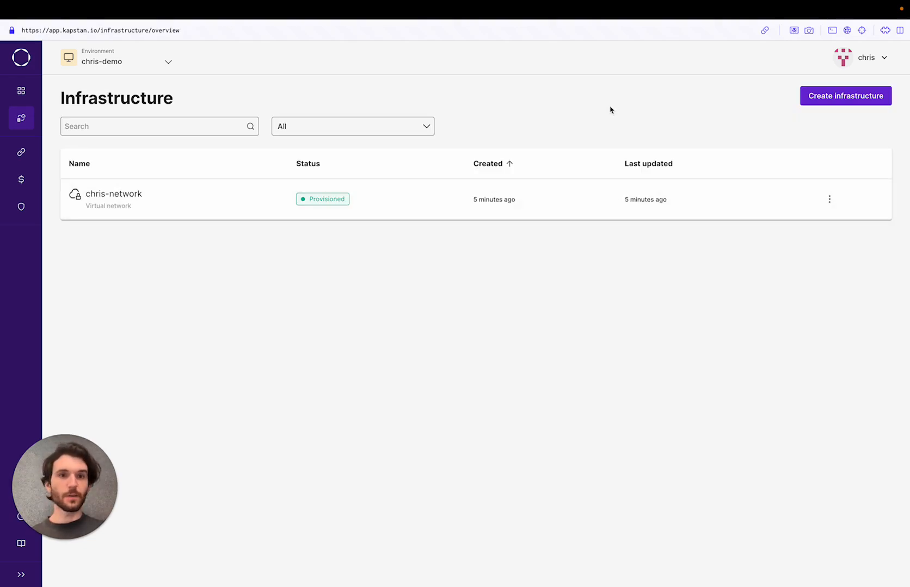
Create the chris-cluster Kubernetes cluster on chris-network, estimated at $190.62 per month.
click(840, 97)
click(837, 132)
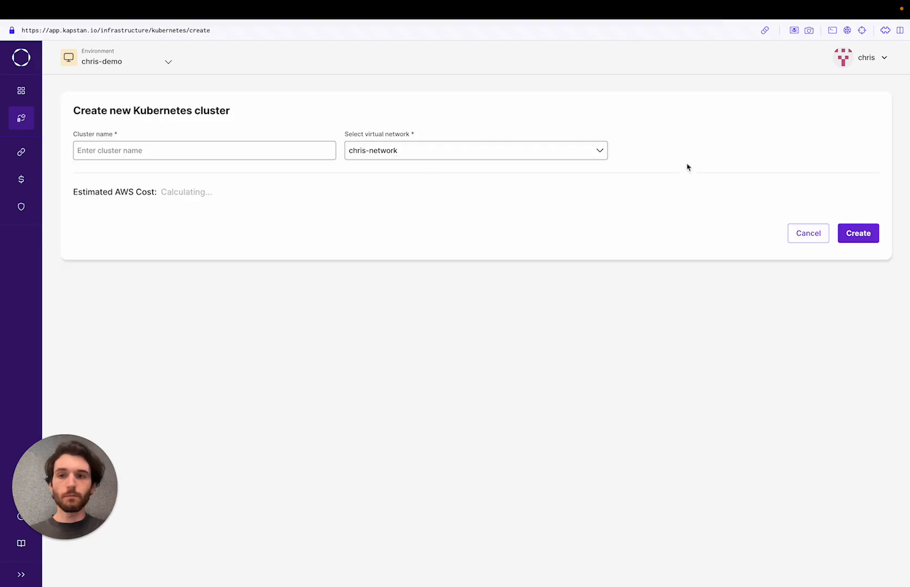
click(203, 150)
text(chris-cluster)
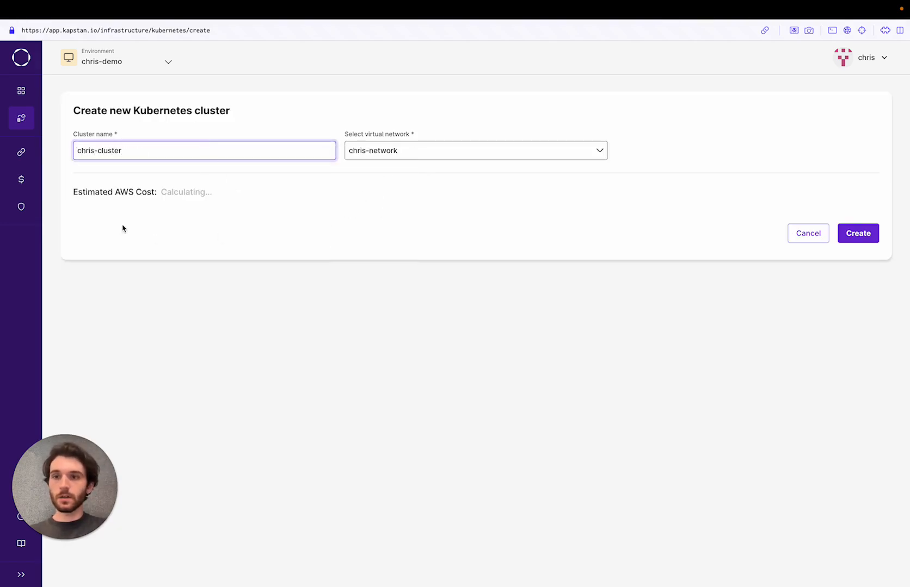
click(321, 239)
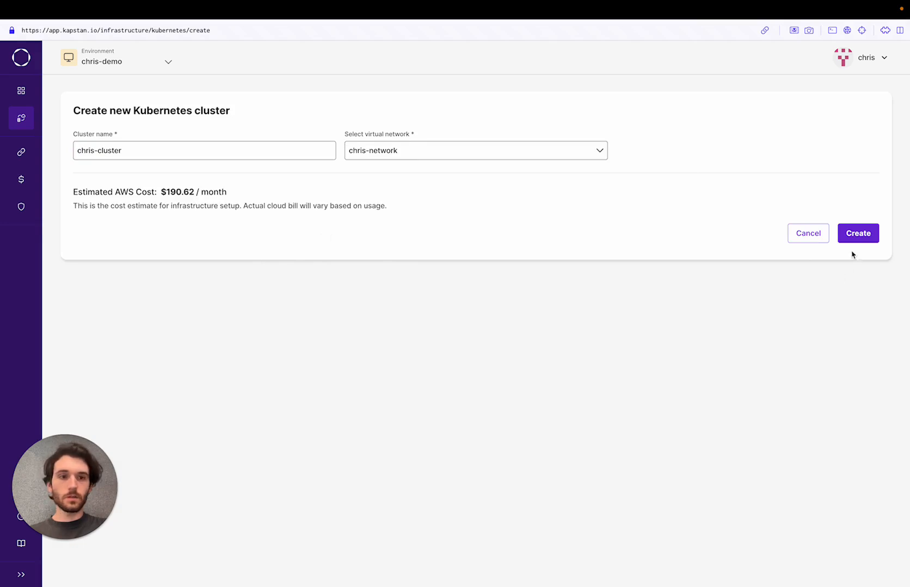
click(865, 235)
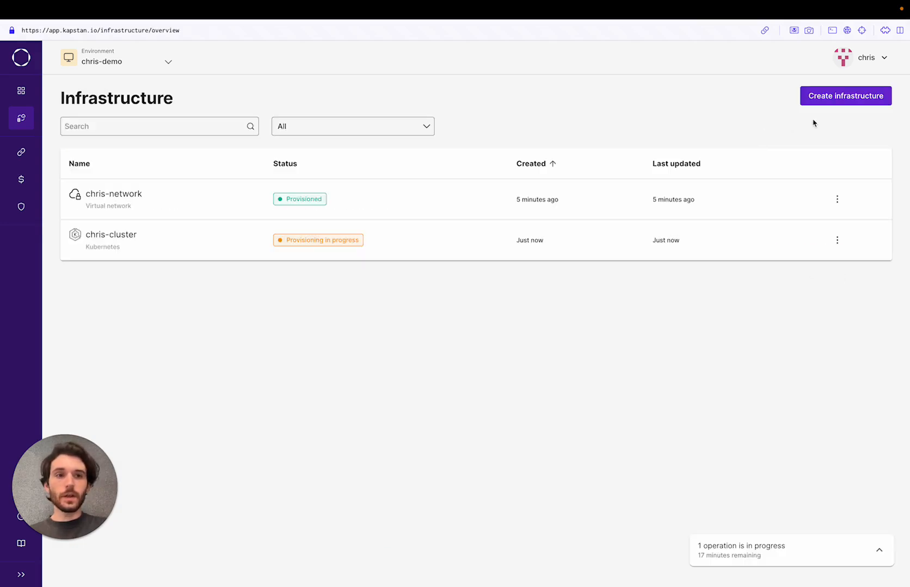
click(840, 98)
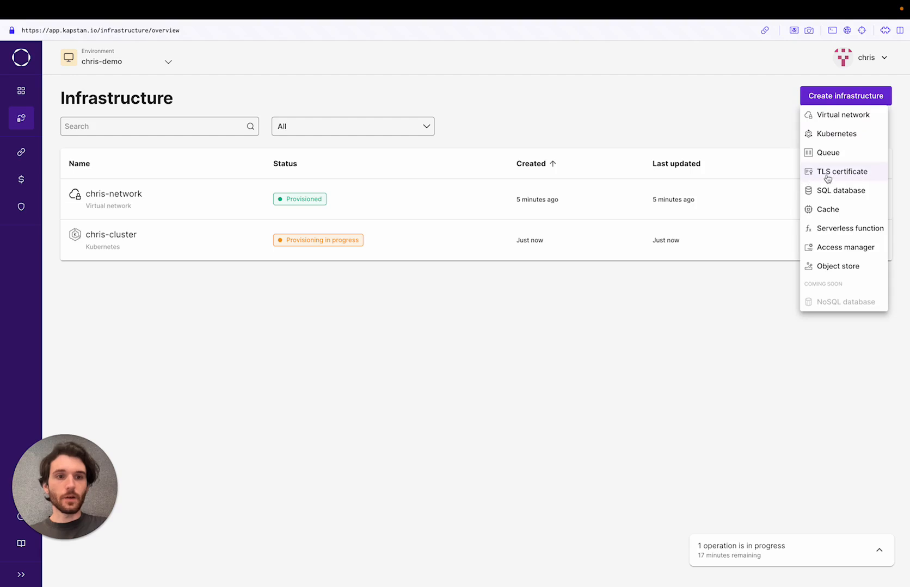
Create a TLS certificate named demo for the demo subdomain of the personal domain.
click(826, 175)
click(225, 149)
text(demo)
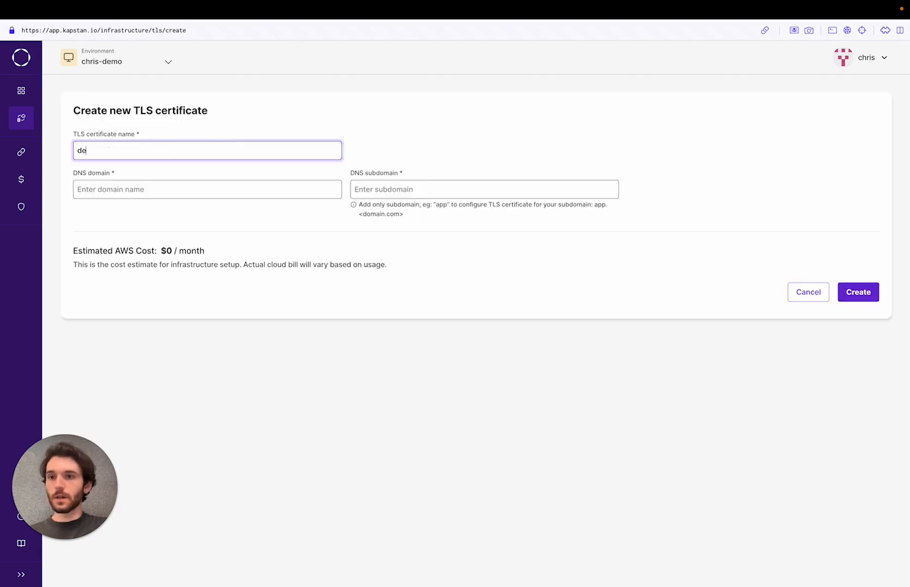
click(252, 190)
text(fellowes)
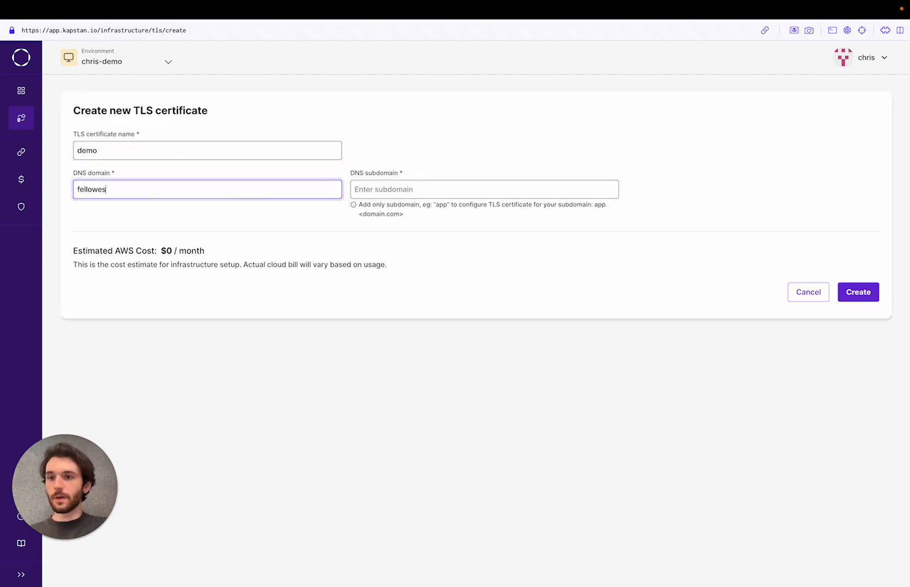
text(christopher.com)
key(Tab)
text(demo)
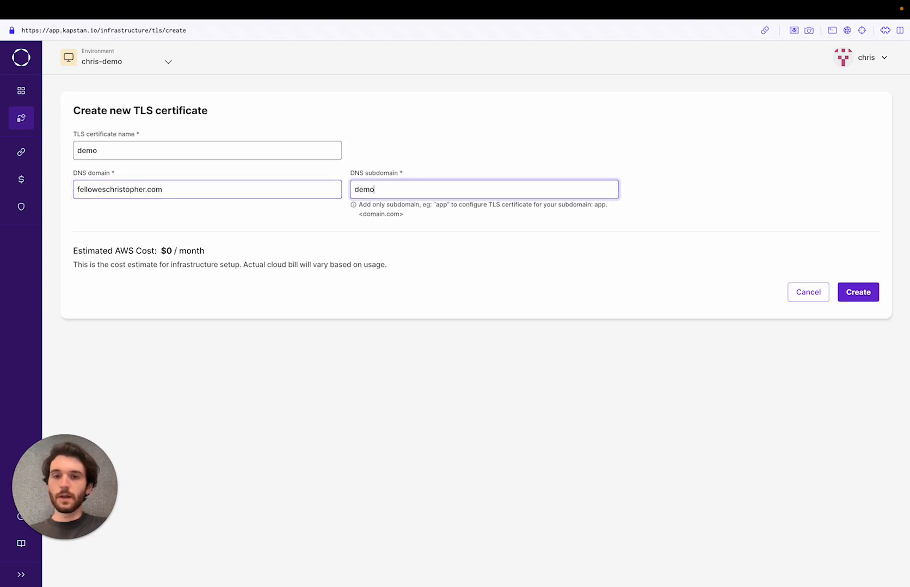
click(505, 164)
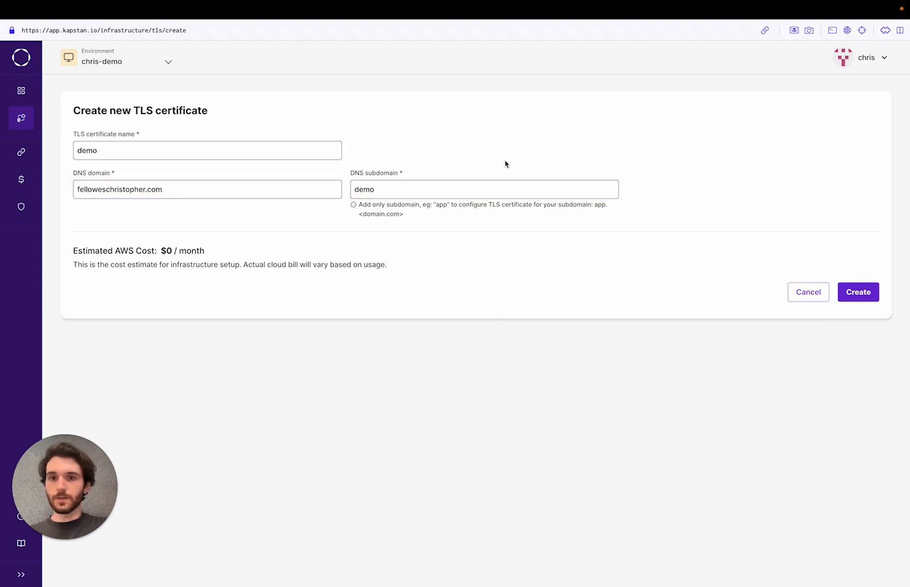
click(859, 296)
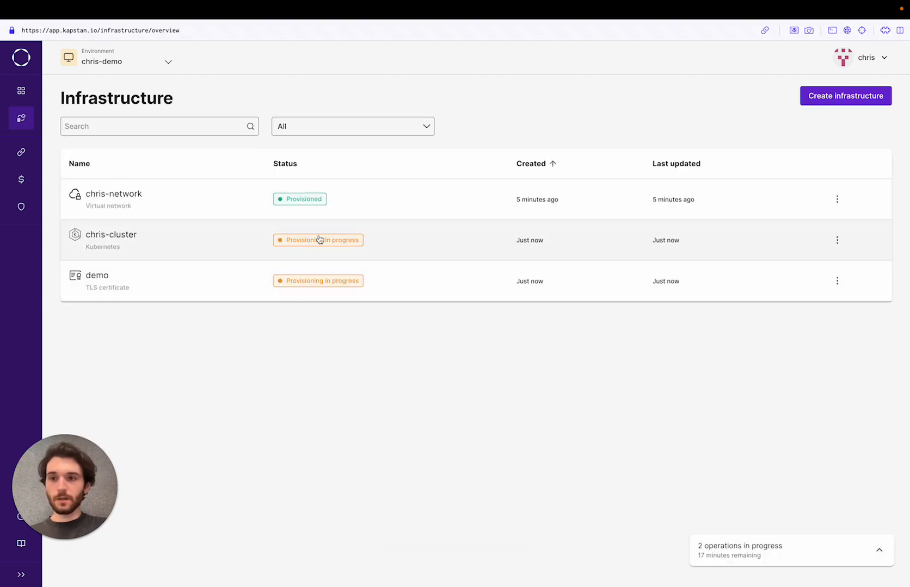
click(844, 96)
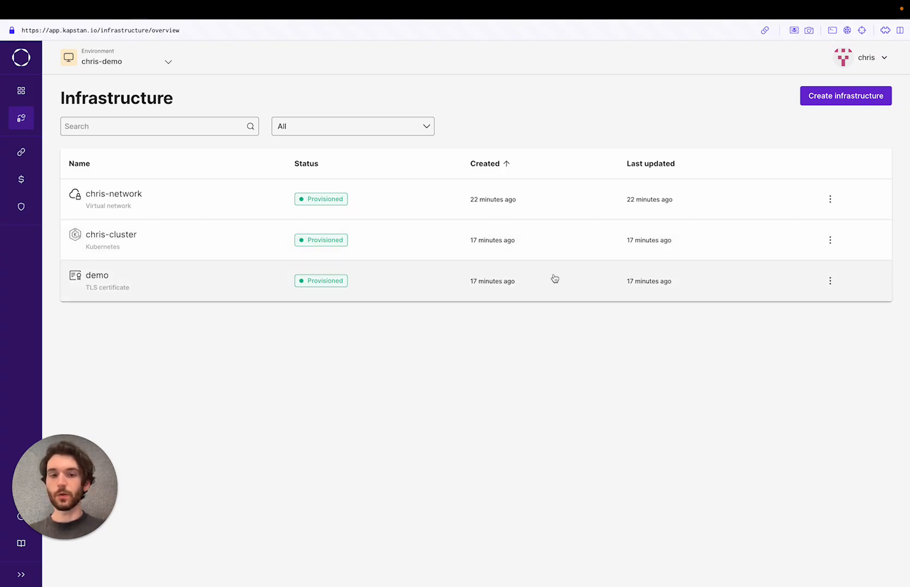
Create a Postgres SQL database named chris-db on chris-network.
click(842, 102)
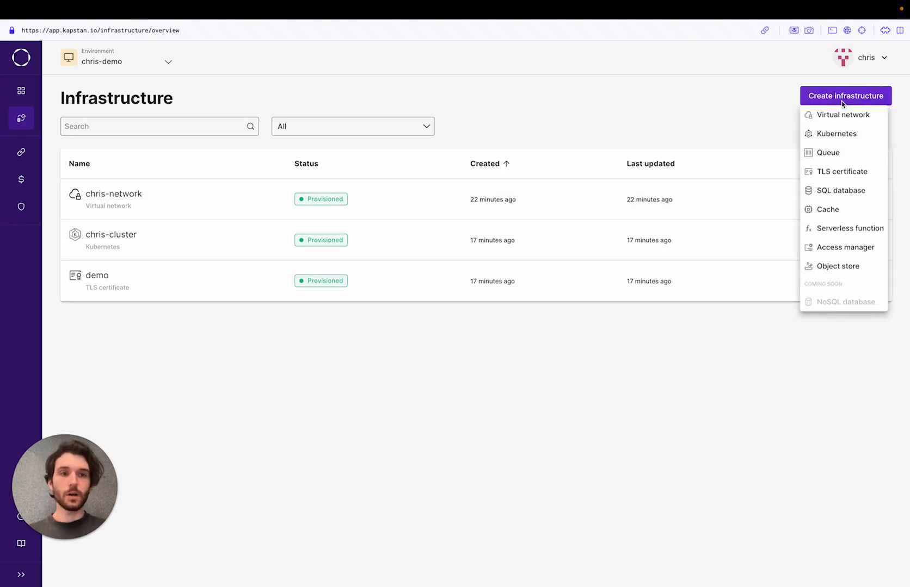
click(829, 192)
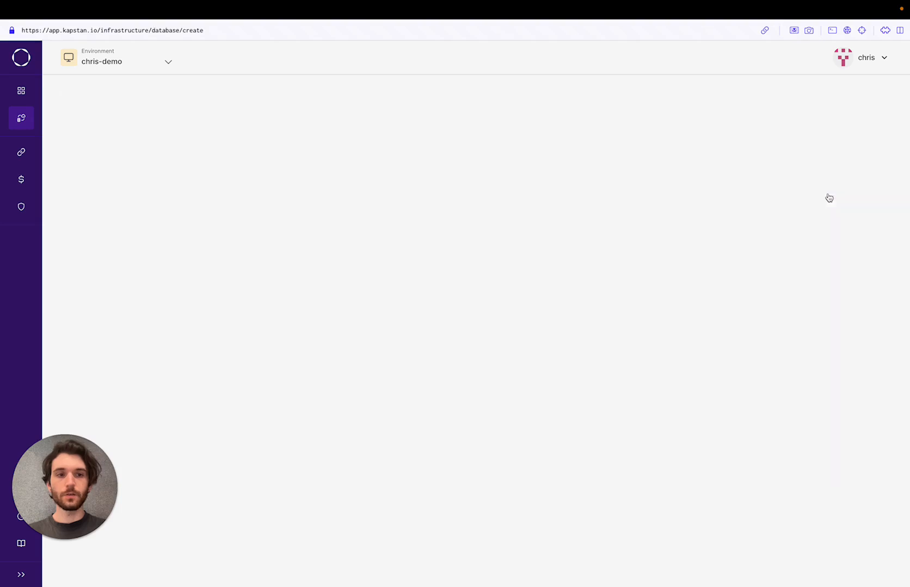
click(244, 148)
text(chris)
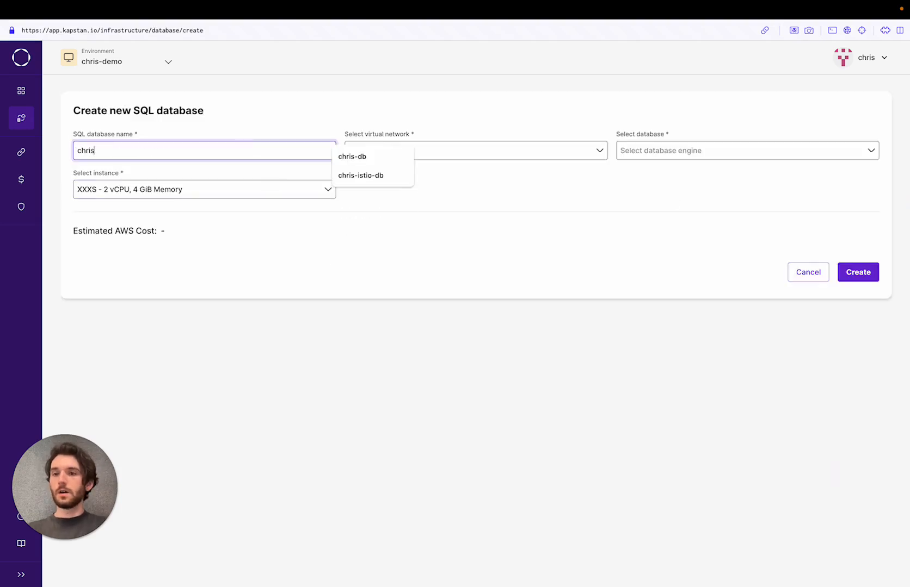
click(352, 157)
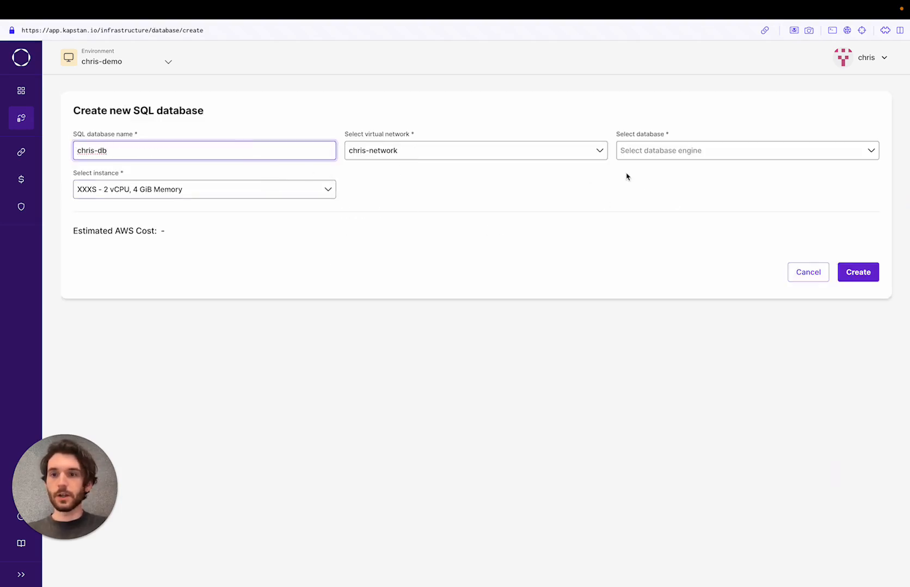
click(644, 159)
click(642, 172)
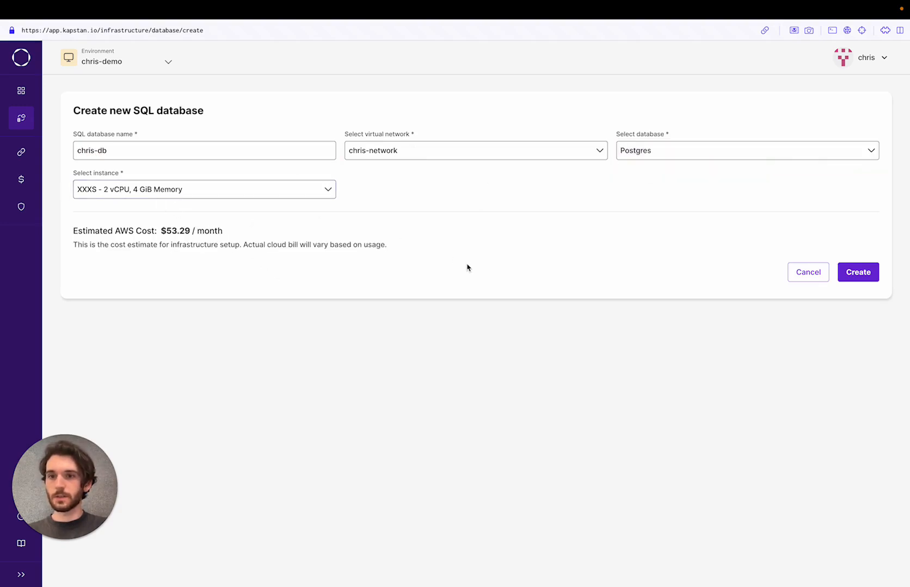
click(853, 272)
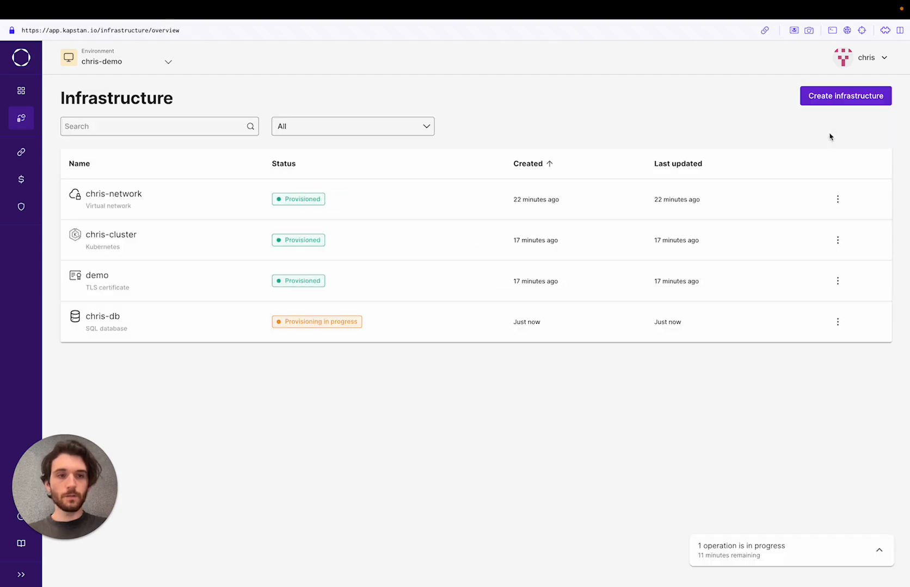
Create a 512MB cache named chris-cache on chris-network.
click(851, 92)
click(825, 217)
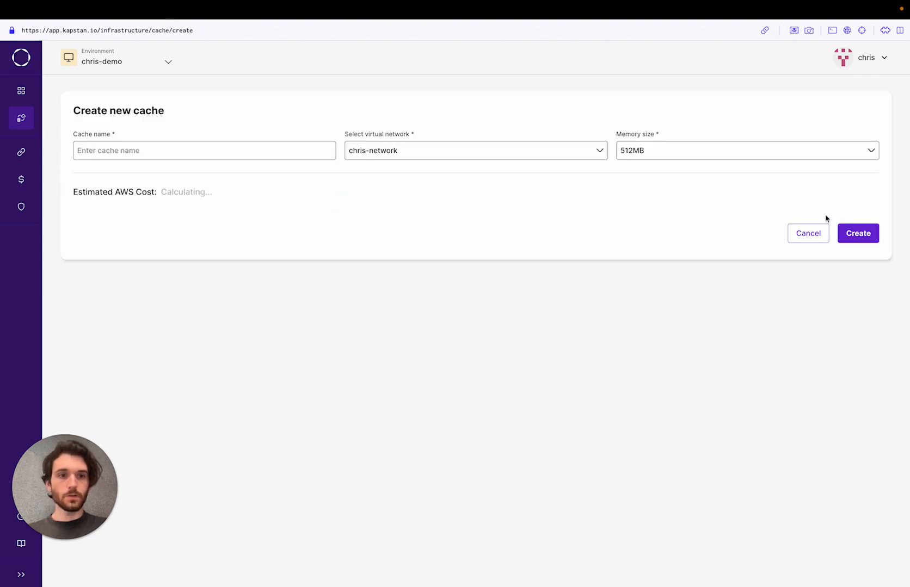
click(177, 143)
text(chris-cache)
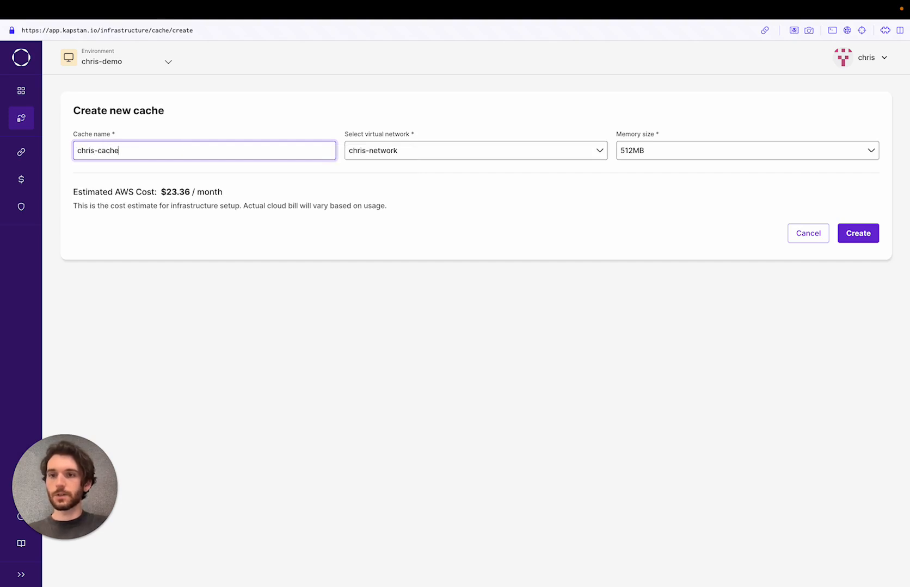
click(554, 194)
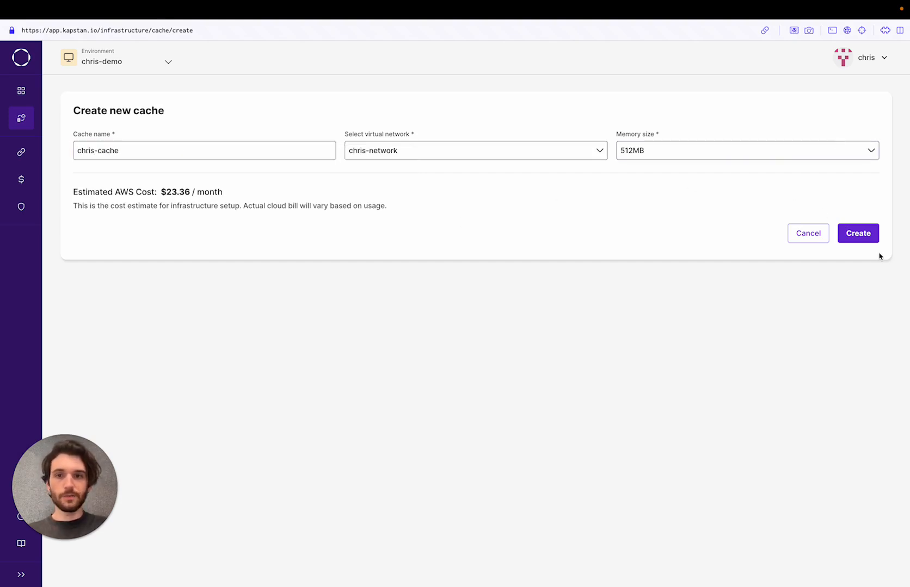
click(858, 234)
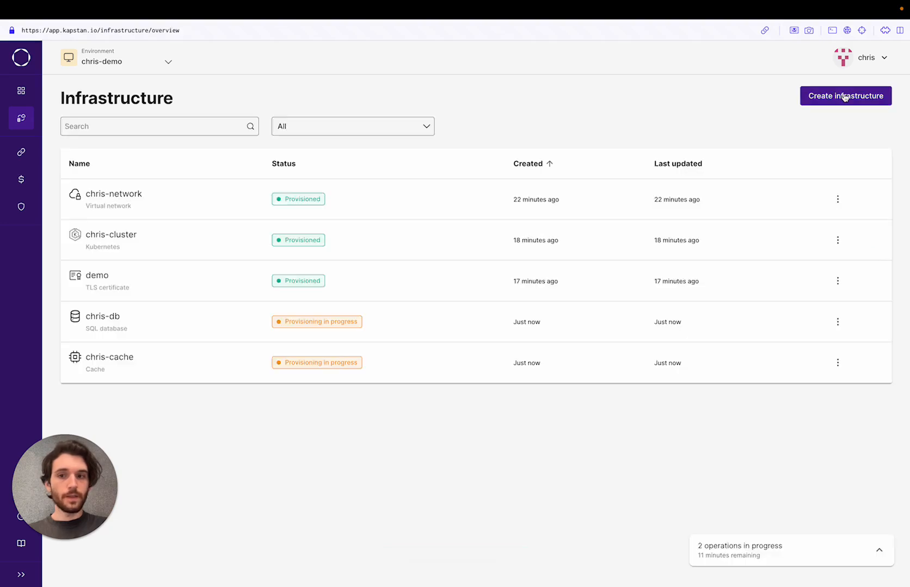
click(845, 96)
Create a NATS queue named nats on chris-cluster, then return to Applications.
click(832, 154)
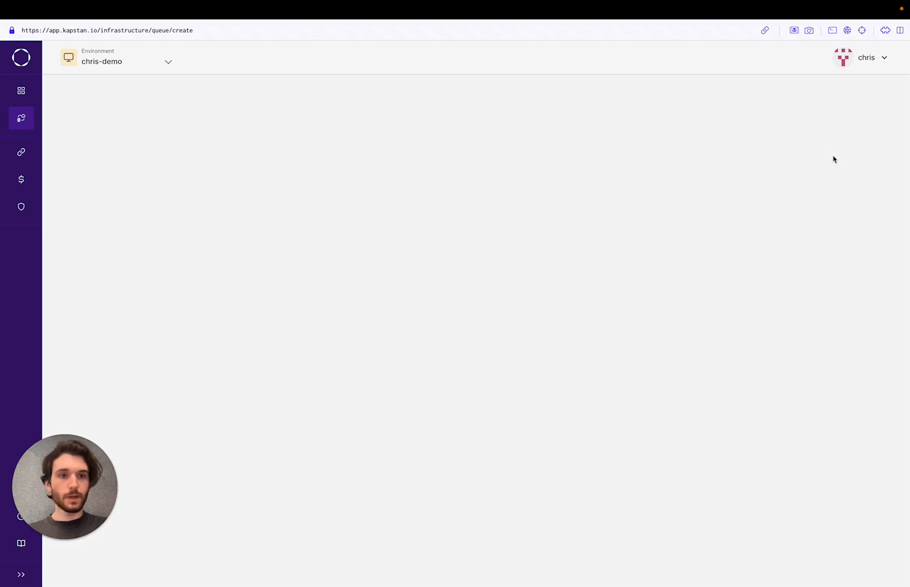
click(107, 260)
text(nats)
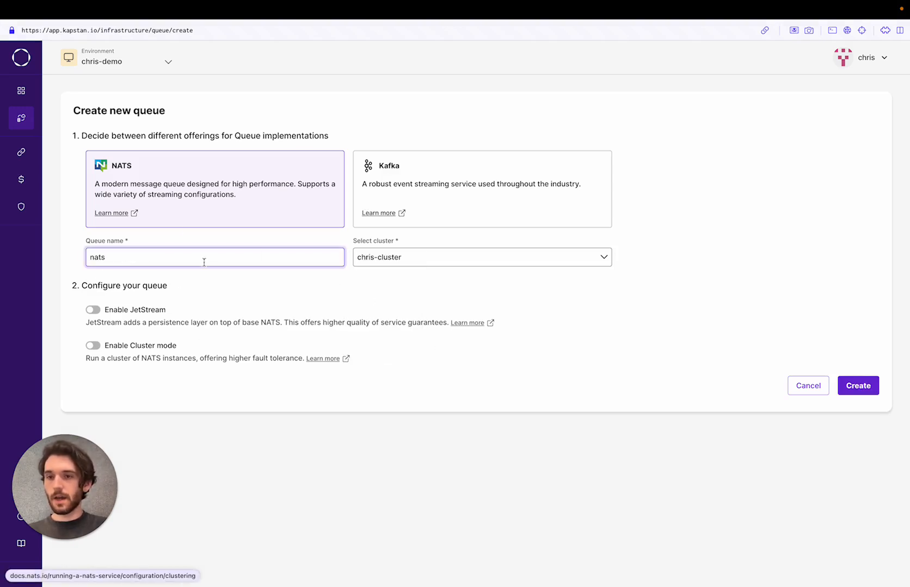
click(857, 385)
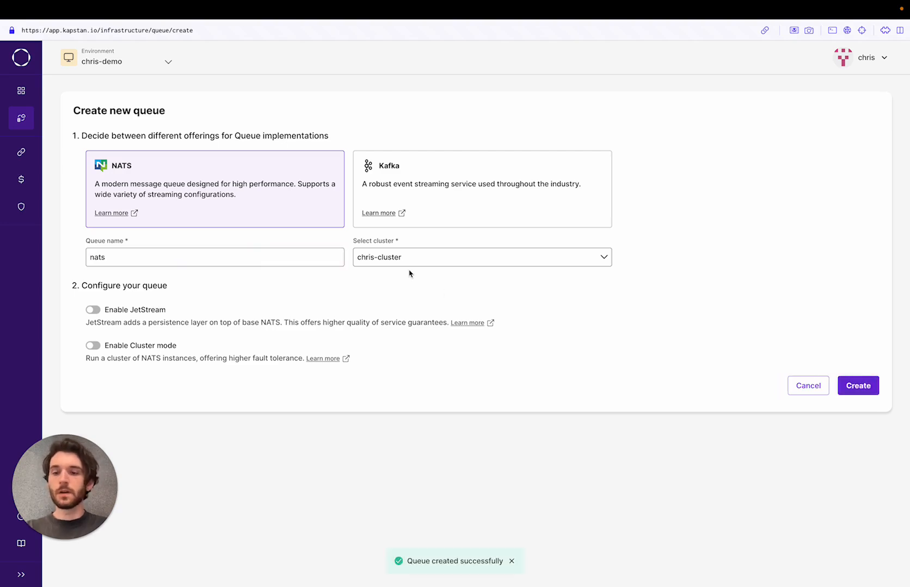
click(21, 90)
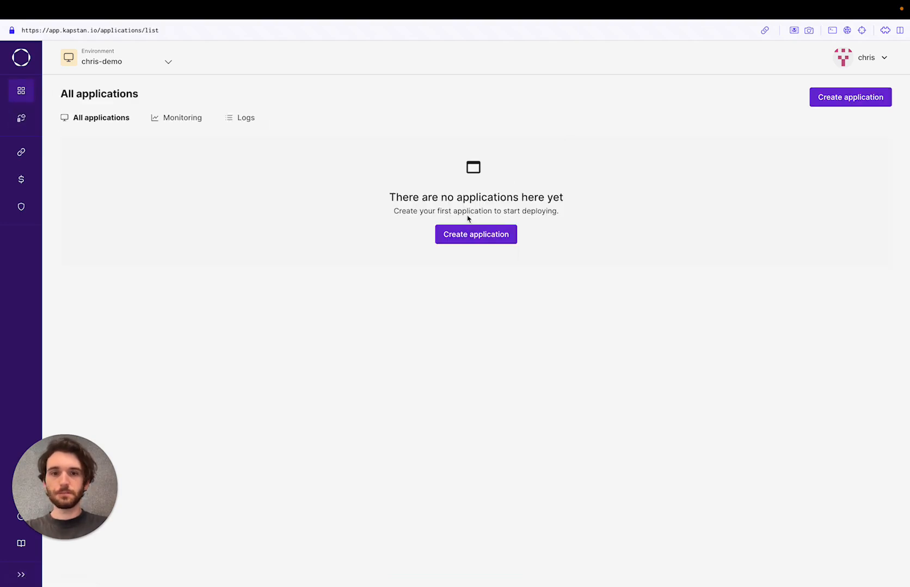
Create a Container application named chris-server on chris-cluster.
click(477, 240)
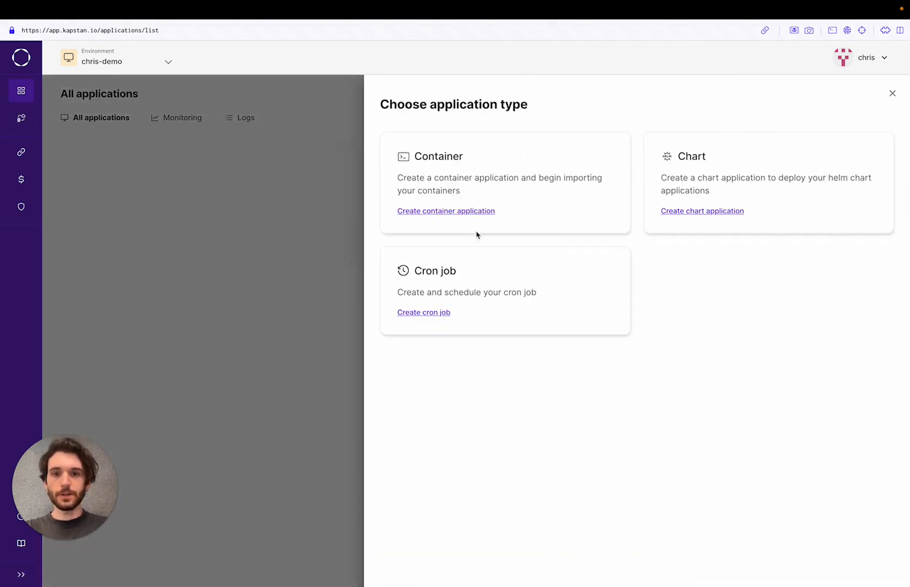
click(542, 182)
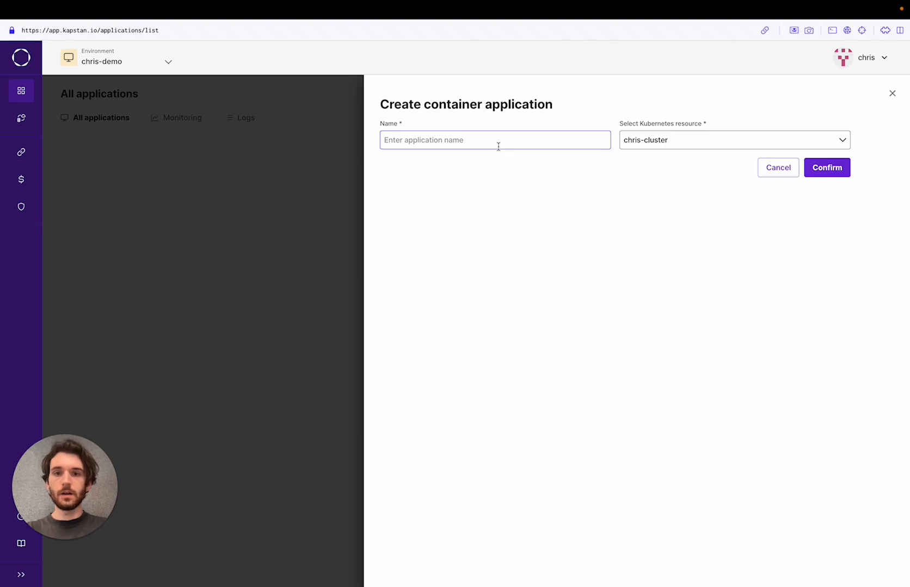
click(497, 144)
text(chris-server)
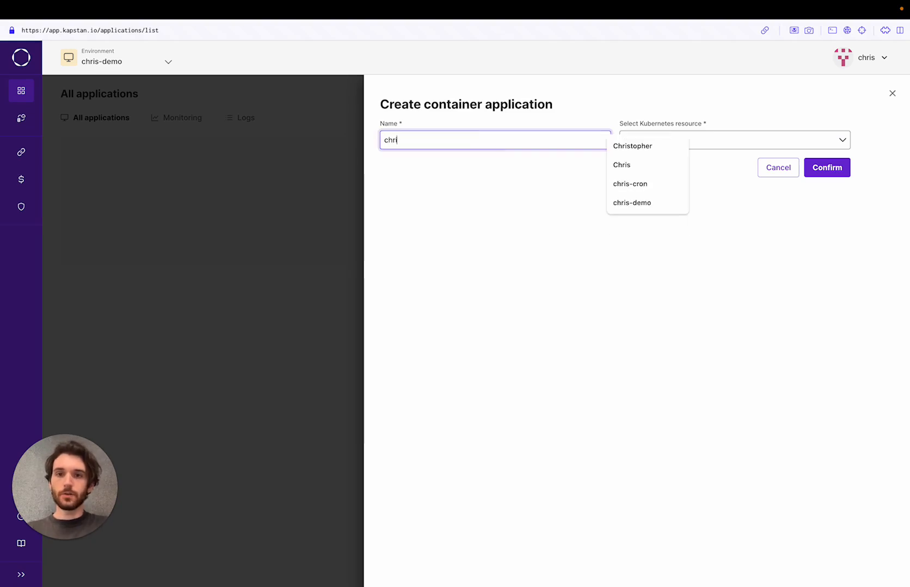
click(835, 177)
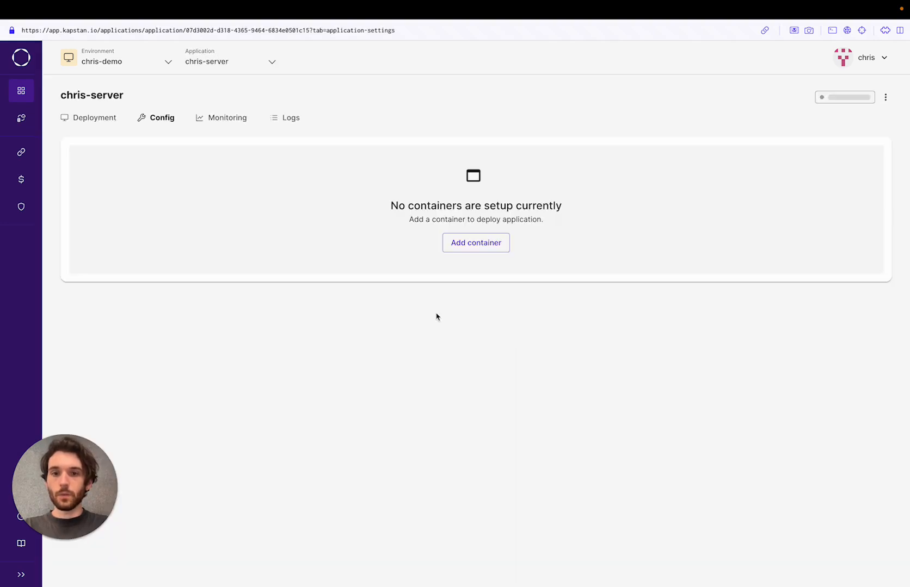
Add a go-server-template container from the GitHub connection at image tag 1.1.
click(492, 245)
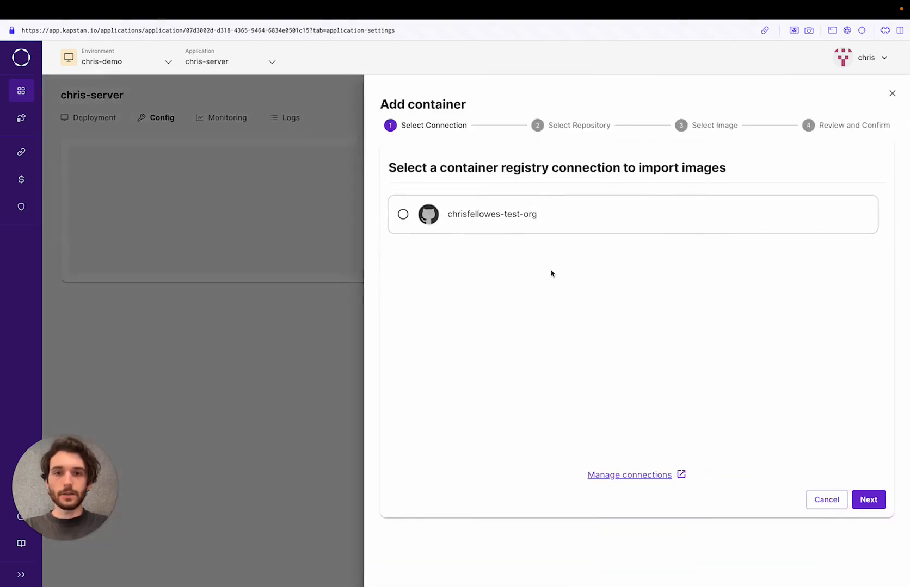
click(402, 216)
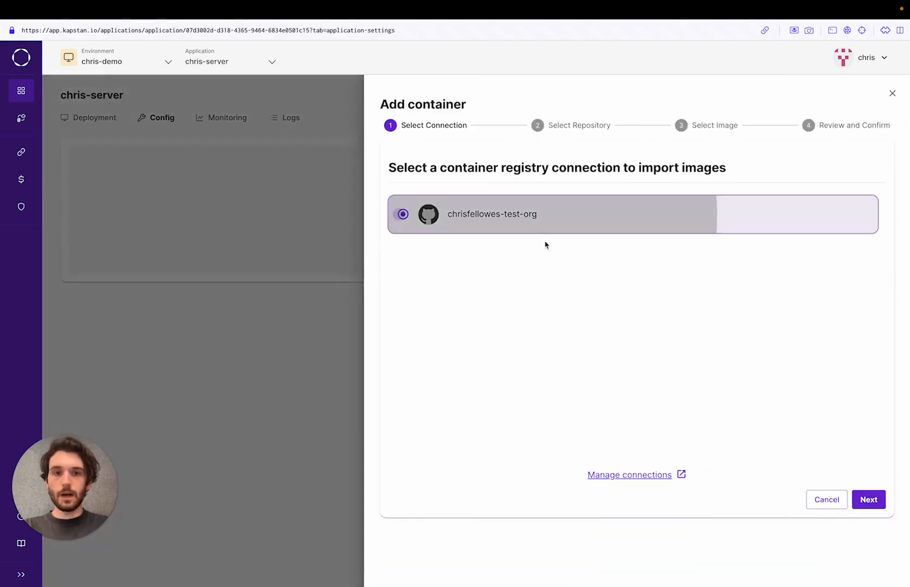
click(868, 500)
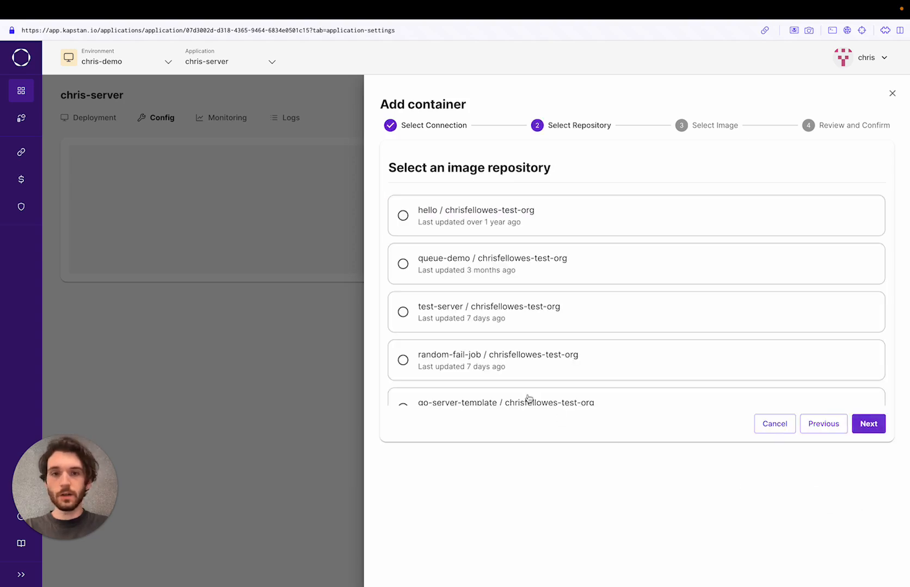
scroll(593, 363, down, 2)
click(402, 380)
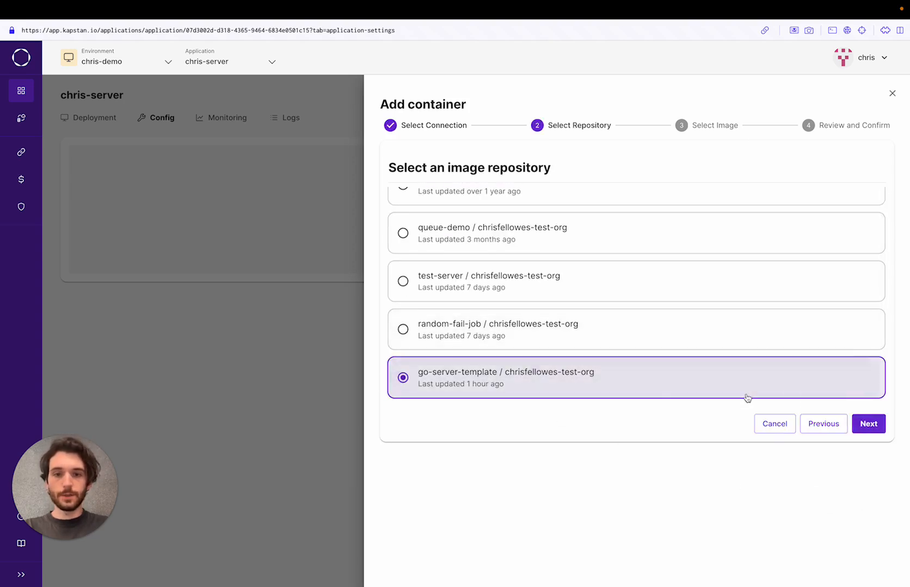
click(867, 423)
click(513, 213)
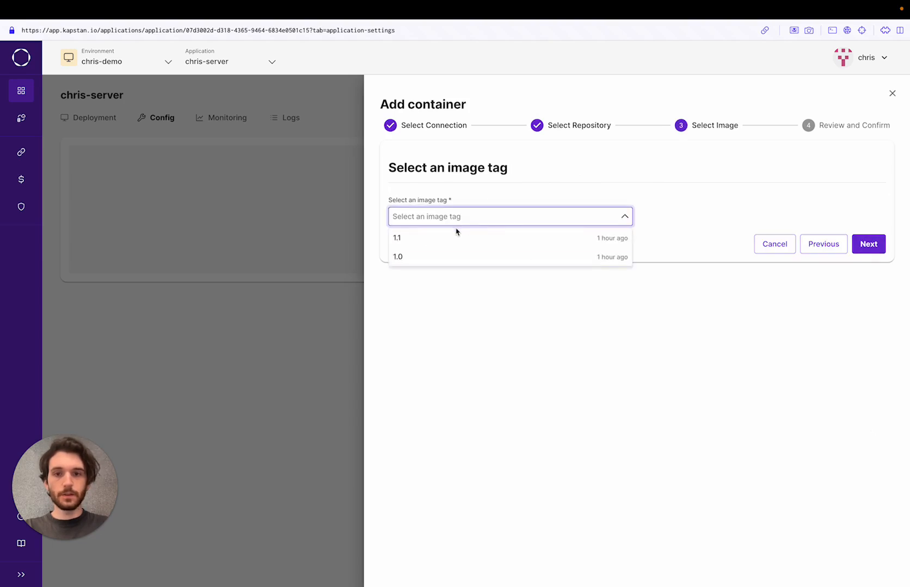
click(456, 236)
click(874, 250)
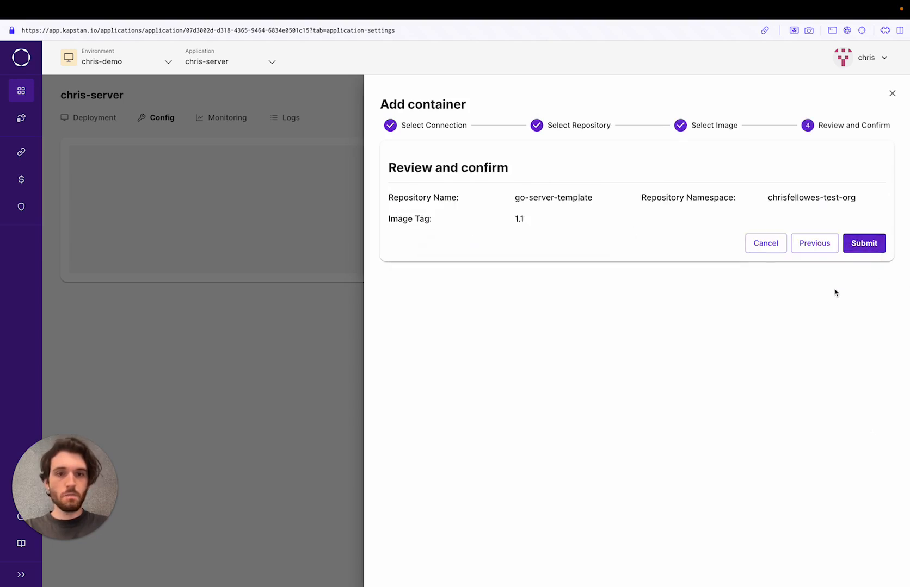
click(867, 246)
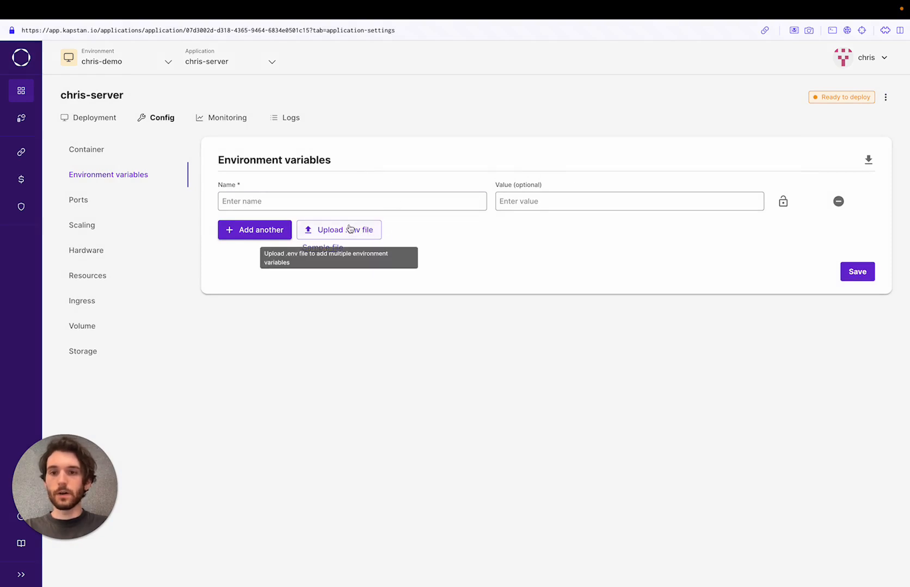
Import go-template.env as chris-server's environment variables.
click(362, 230)
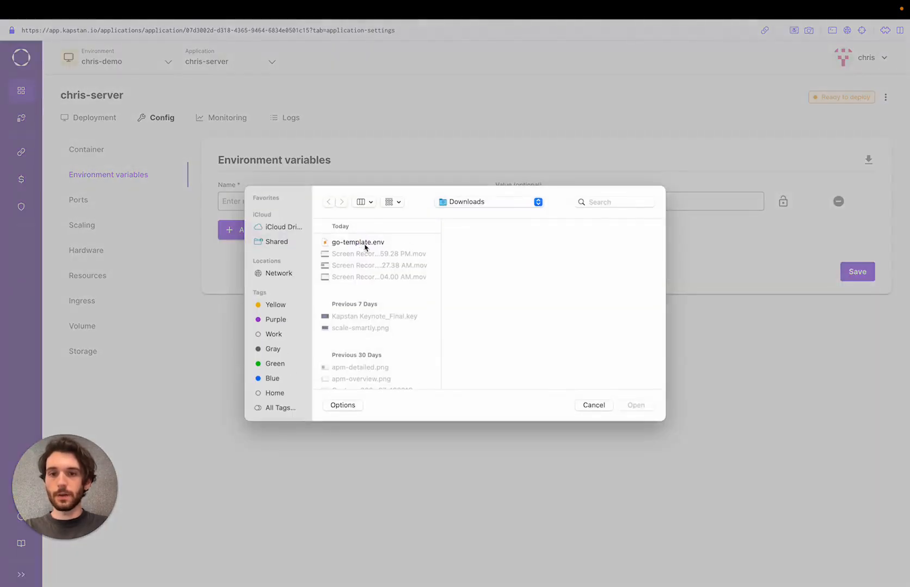
click(364, 243)
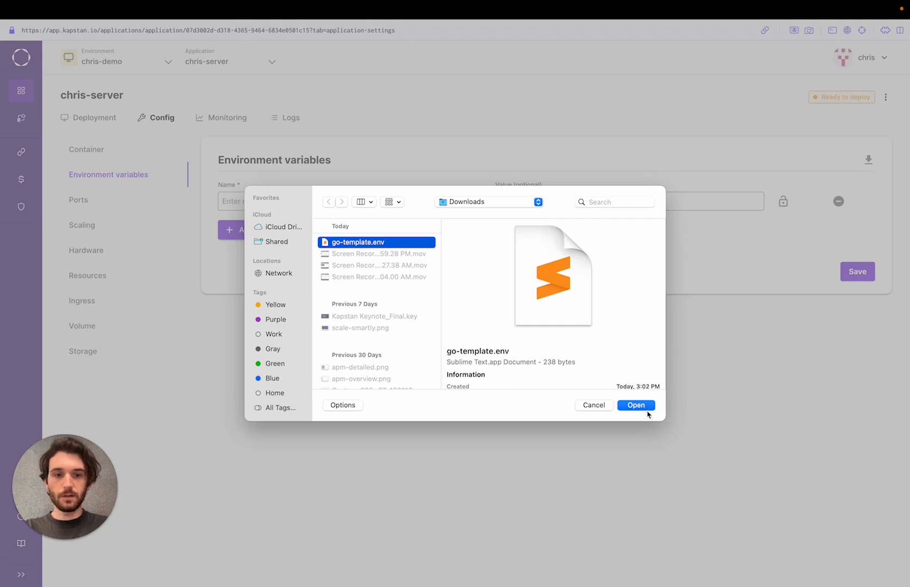
click(644, 408)
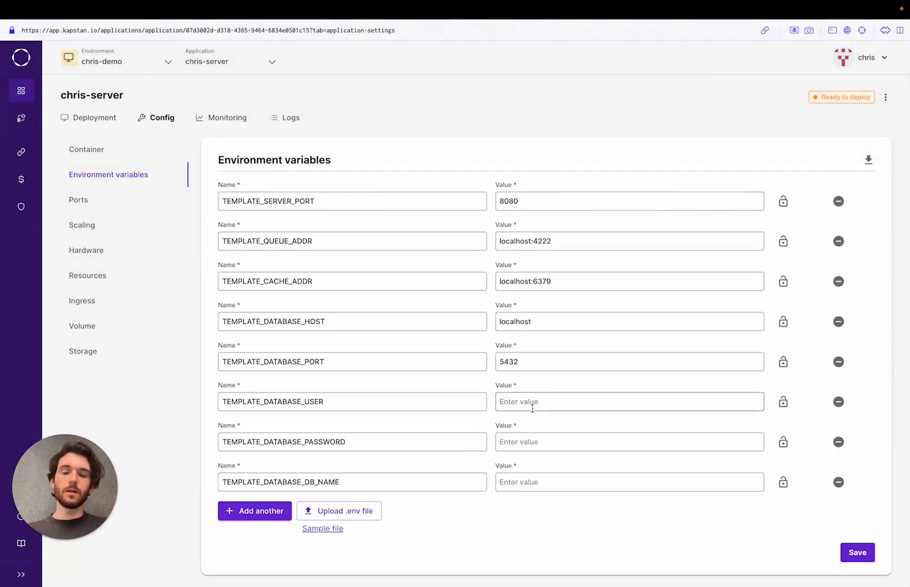
Fill in the database user, password and database name values, then save the variables.
click(532, 407)
text(foo)
click(533, 442)
text(fo)
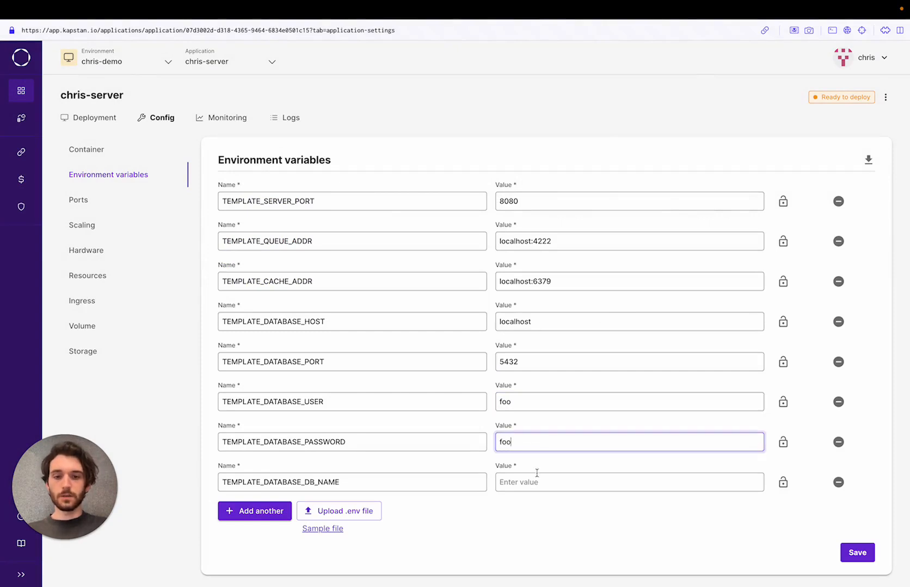
click(536, 482)
text(foo)
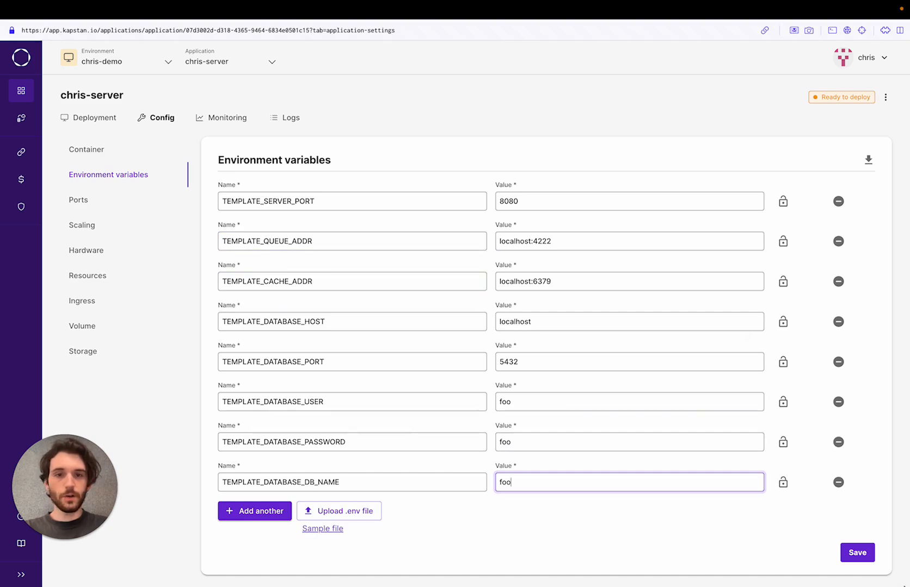
click(858, 554)
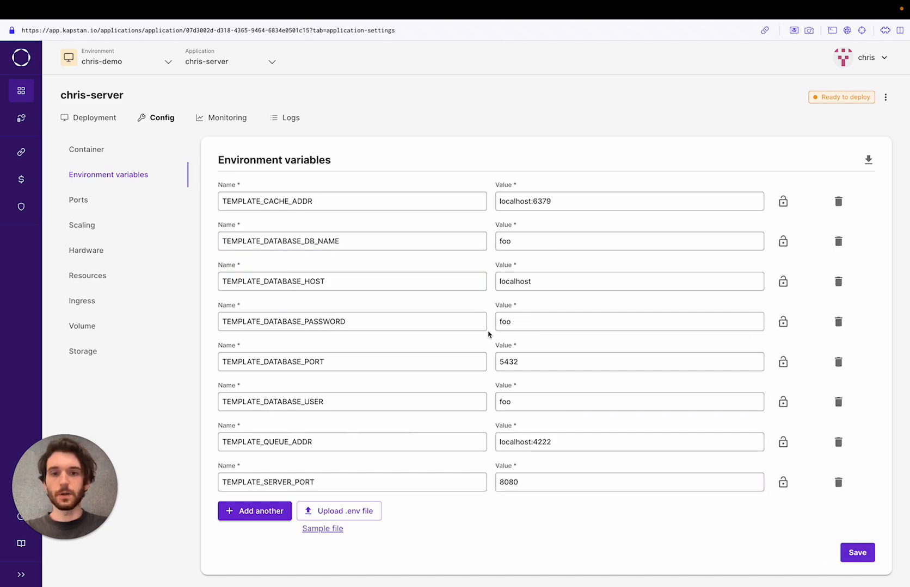
Add a public port named main on 8080 for chris-server and save it.
click(78, 200)
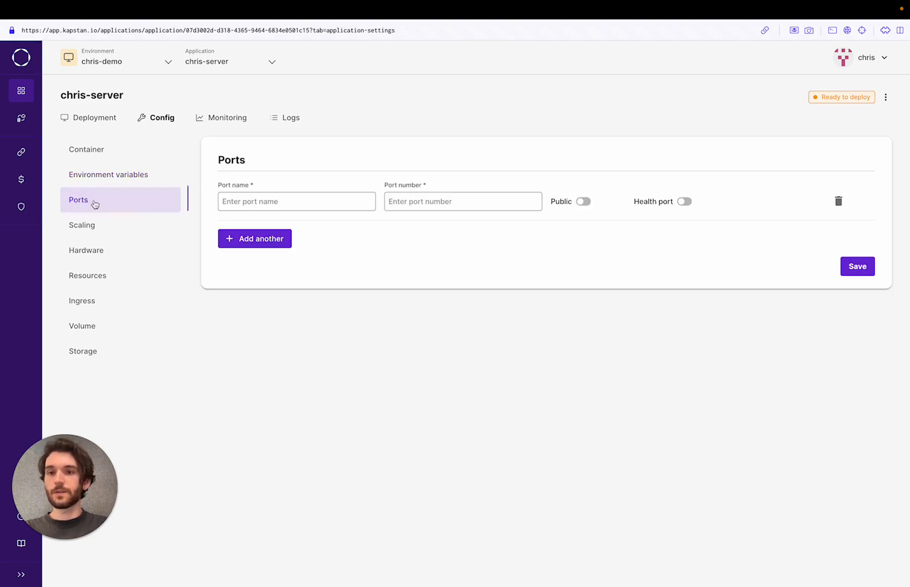
click(283, 202)
text(m)
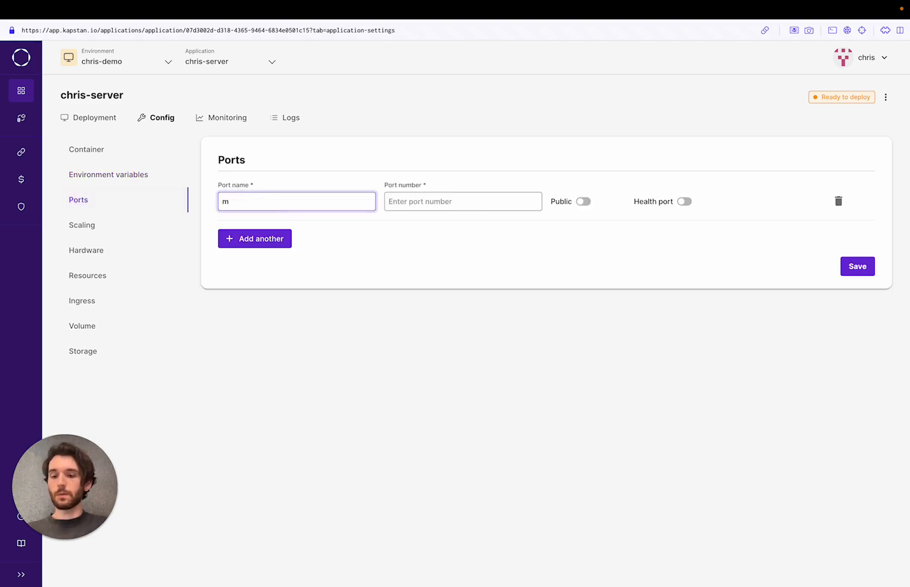
text(siain)
key(Tab)
text(8080)
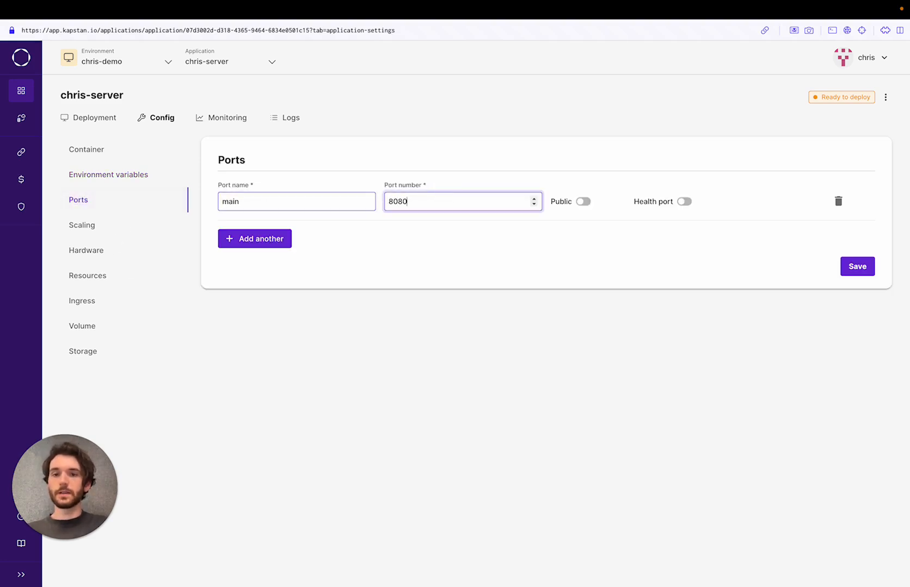
click(582, 202)
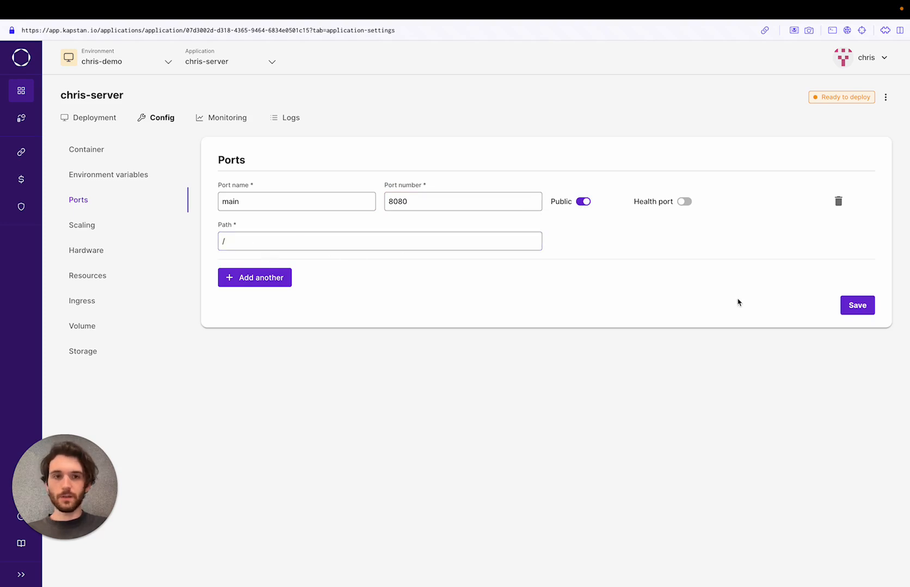
click(852, 305)
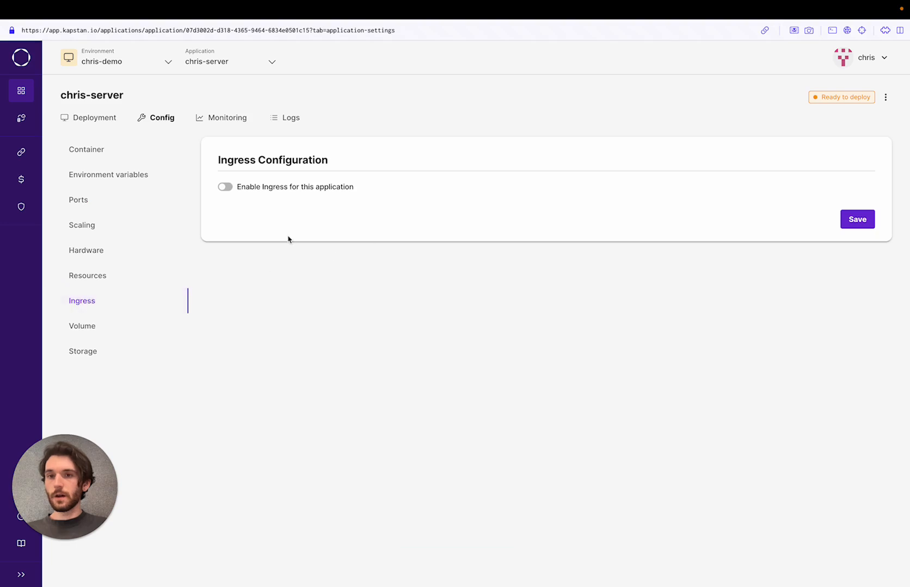
Save internet-facing ingress with HTTP upstream and the demo TLS certificate, then view Infrastructure.
click(224, 187)
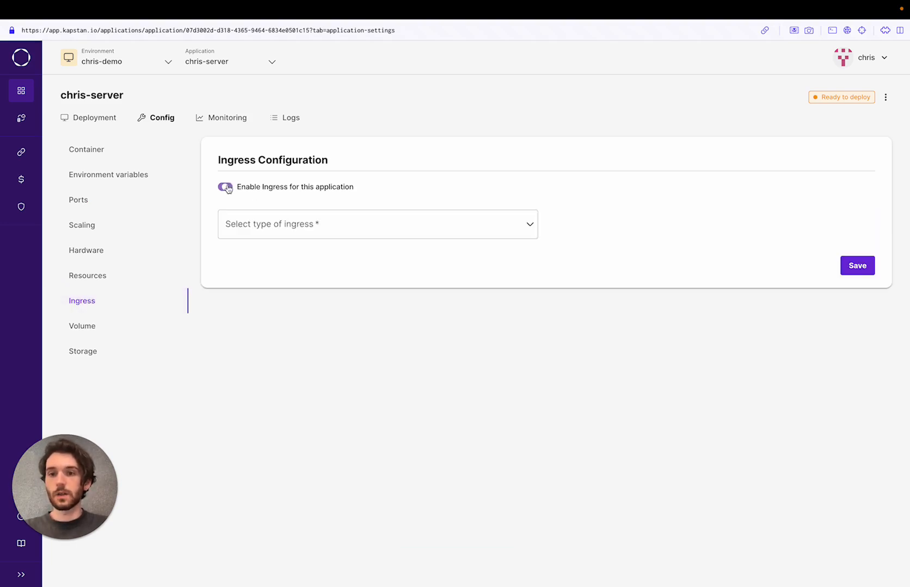
click(342, 233)
click(322, 272)
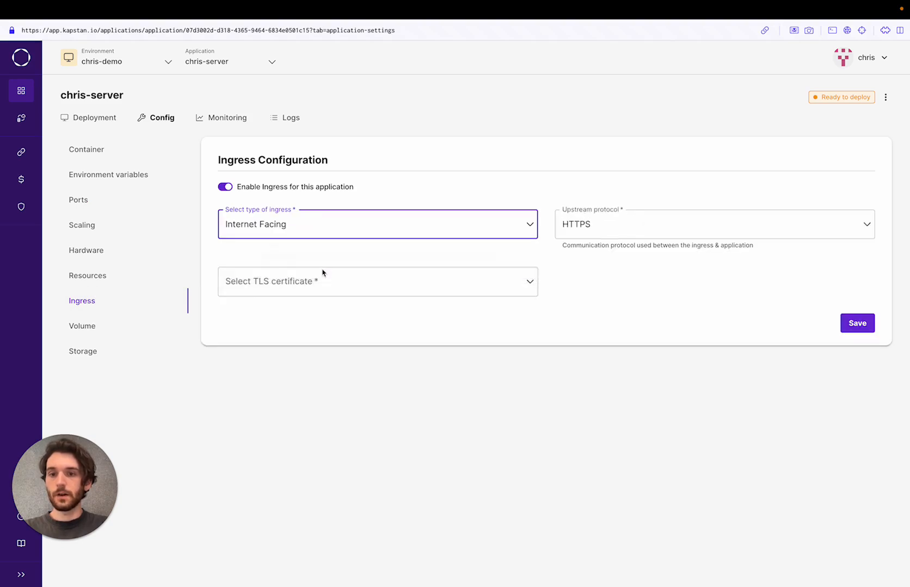
click(599, 235)
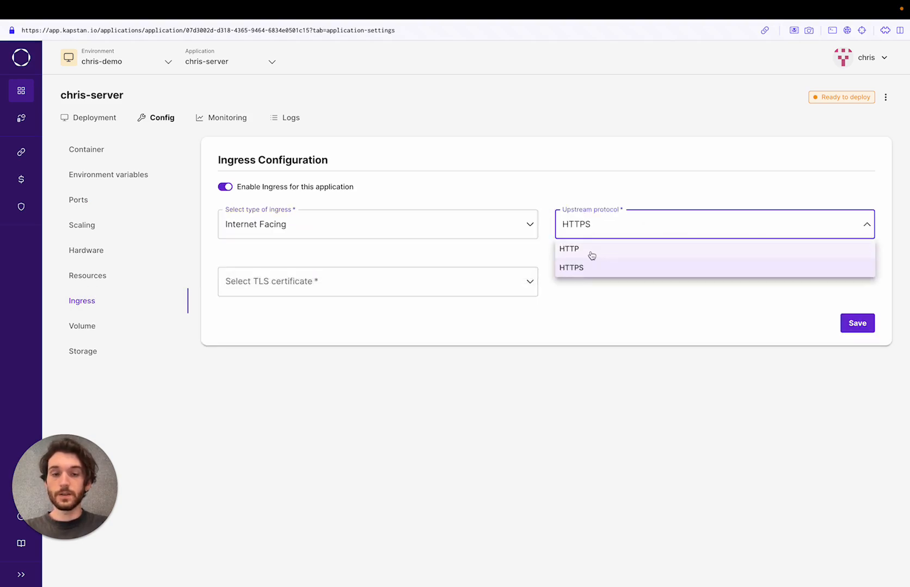
click(575, 251)
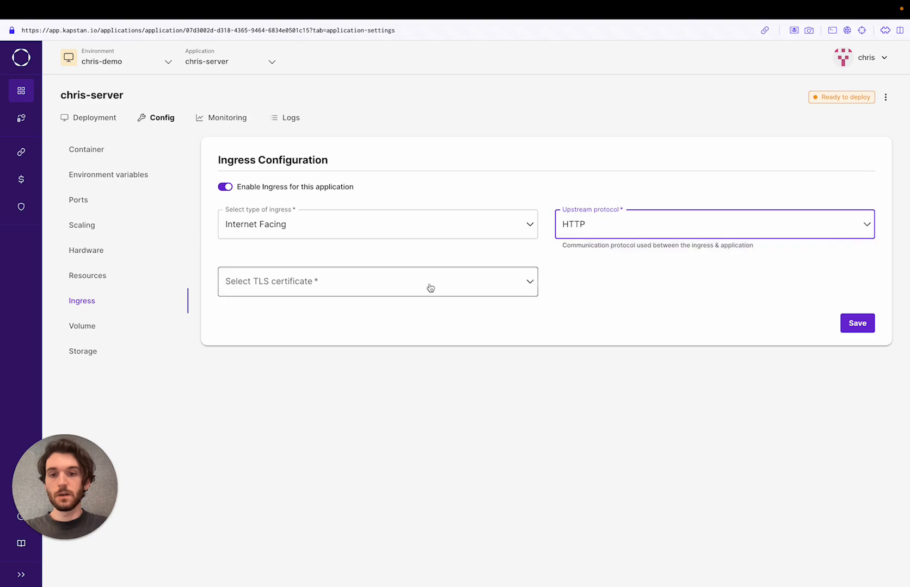
click(396, 284)
click(342, 309)
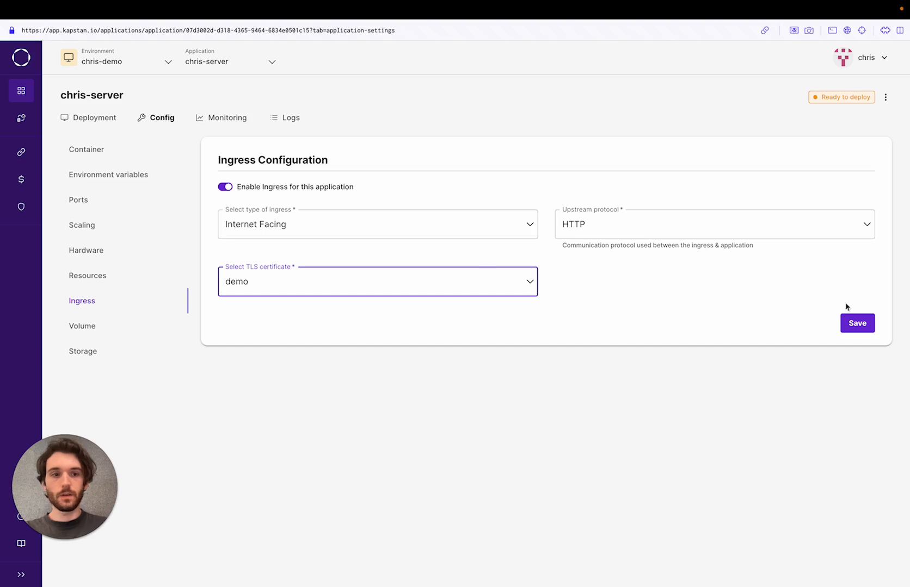
click(866, 323)
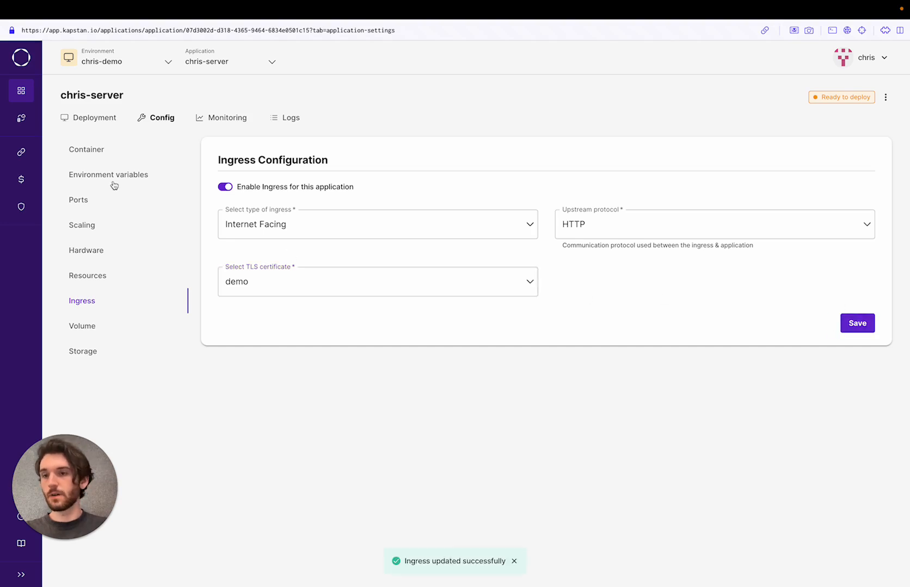
click(21, 118)
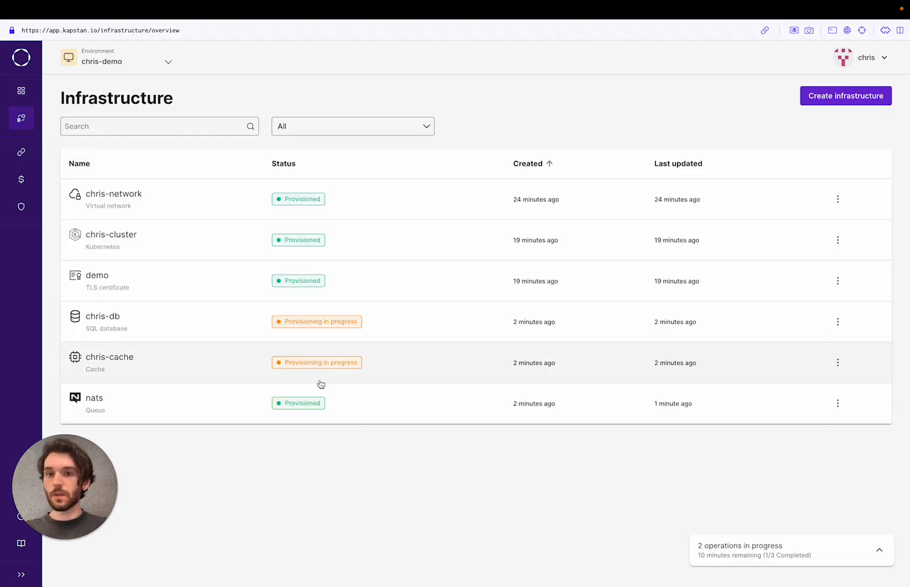
Copy the nats queue's client URL nats.nats:4222 and return to chris-server's configuration.
click(381, 418)
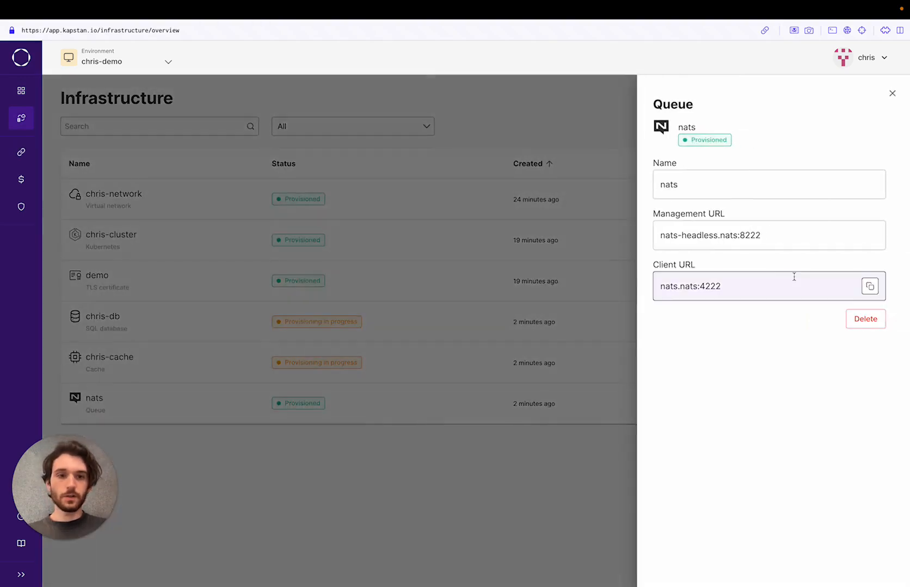
click(869, 284)
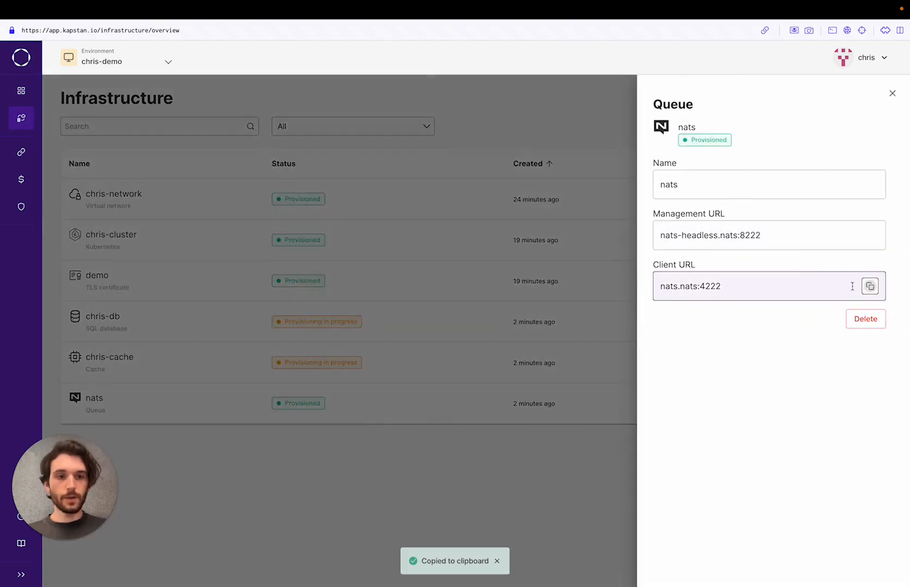
click(20, 121)
click(21, 93)
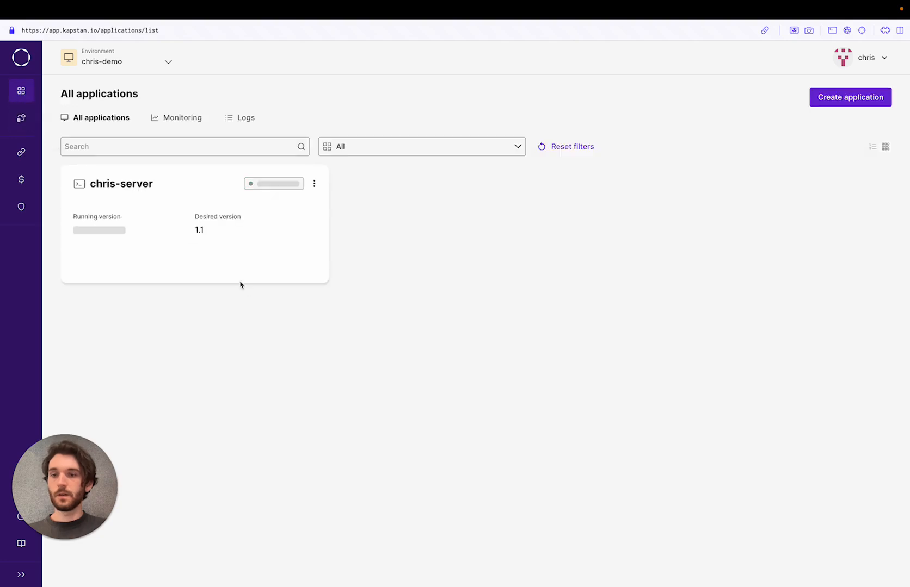
click(199, 256)
click(162, 118)
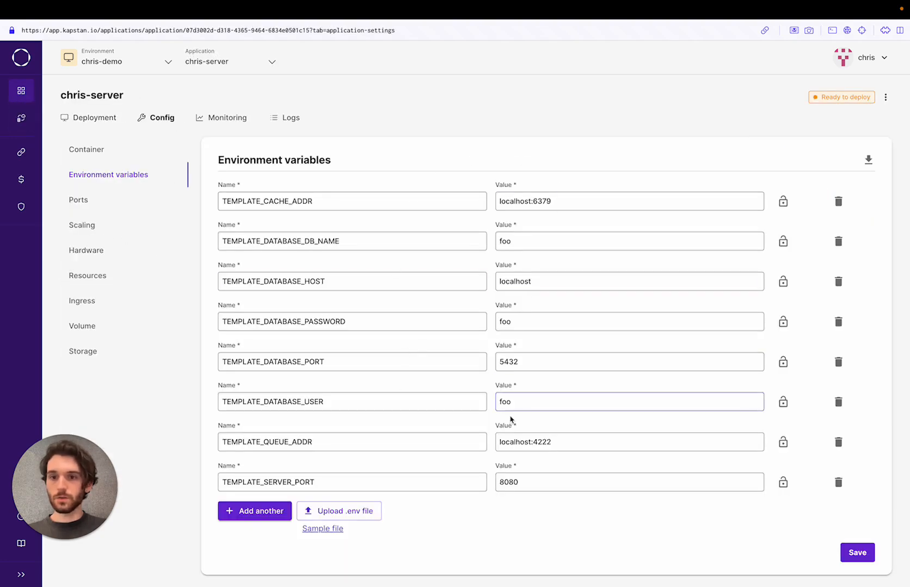
Replace TEMPLATE_QUEUE_ADDR with the copied nats.nats:4222 and save.
triple_click(529, 442)
key(super+v)
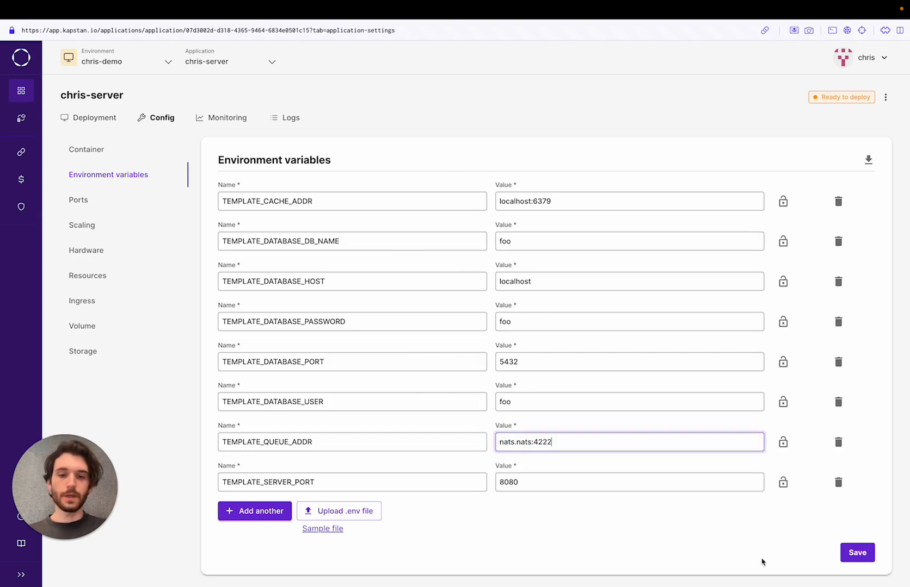
click(857, 552)
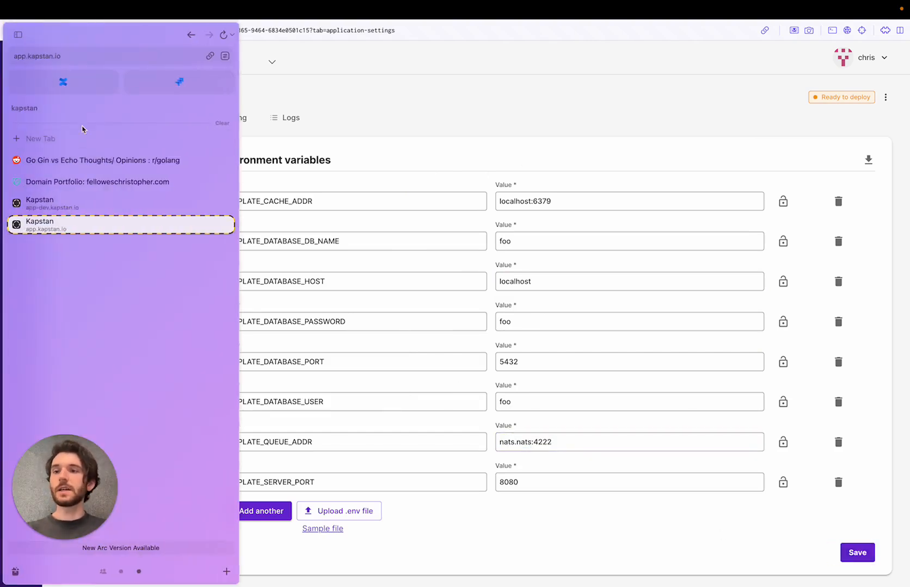
Append ':637' to the TEMPLATE_DATABASE_HOST value after checking the infrastructure endpoints, and save.
click(21, 118)
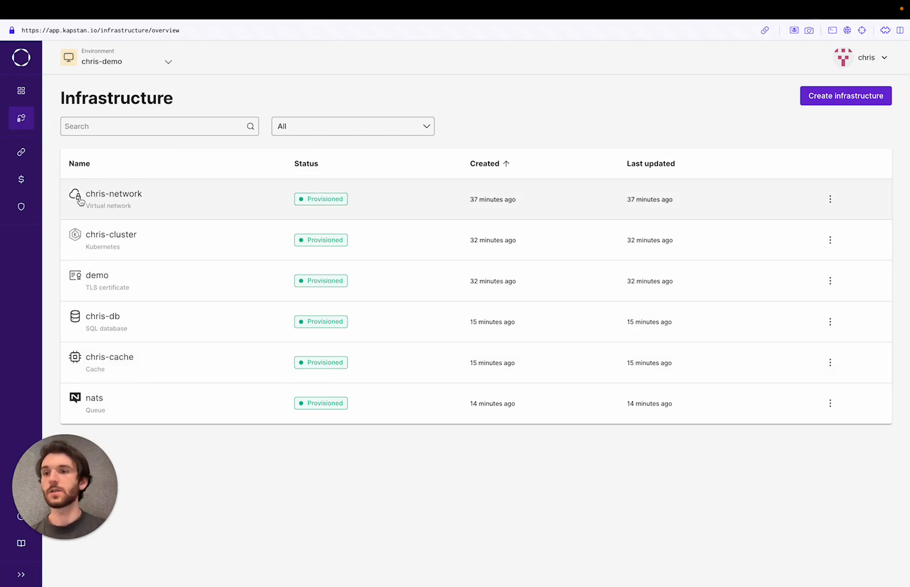
click(20, 90)
click(188, 191)
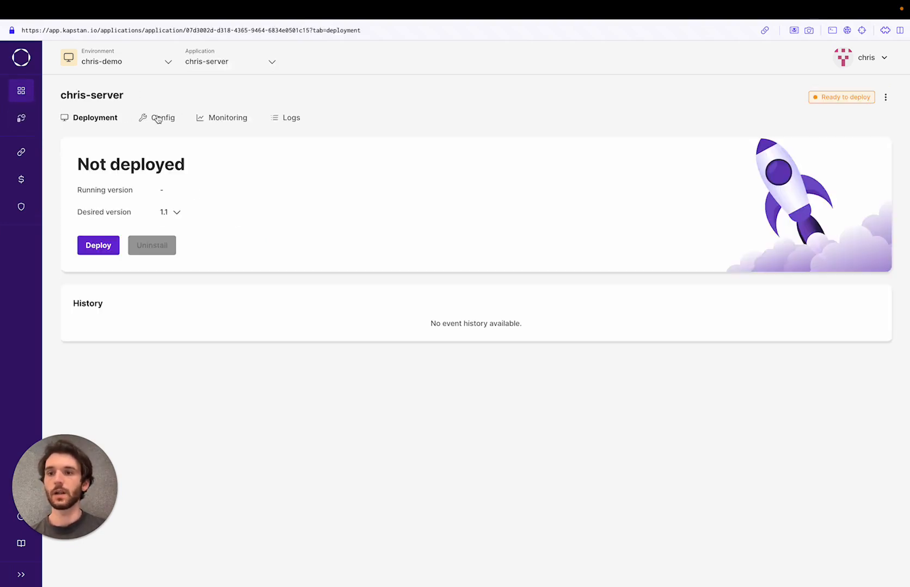
click(158, 118)
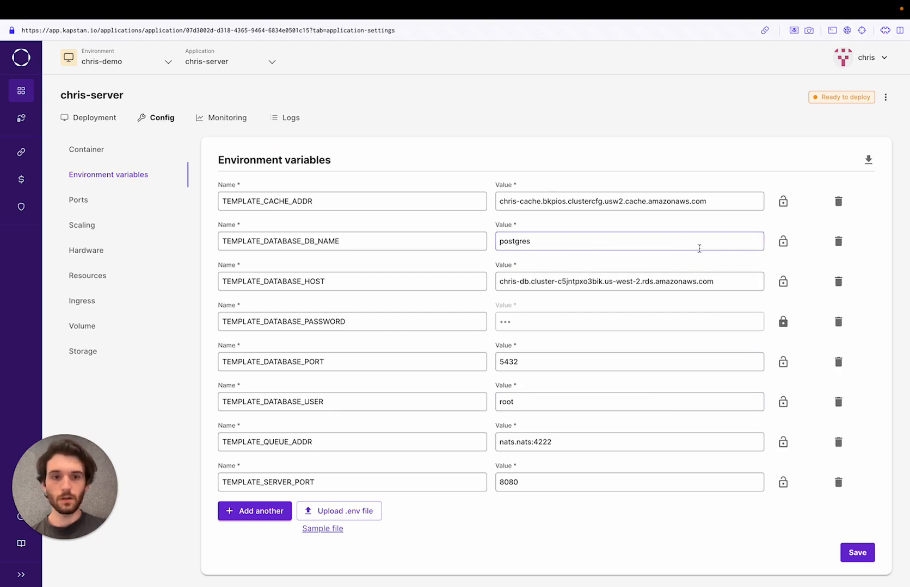
click(725, 282)
text(:6379)
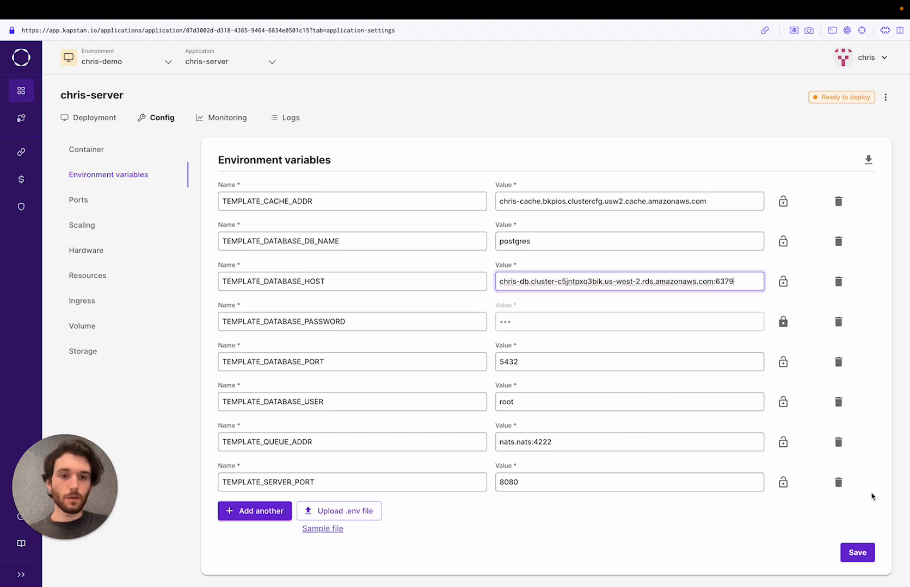
click(857, 552)
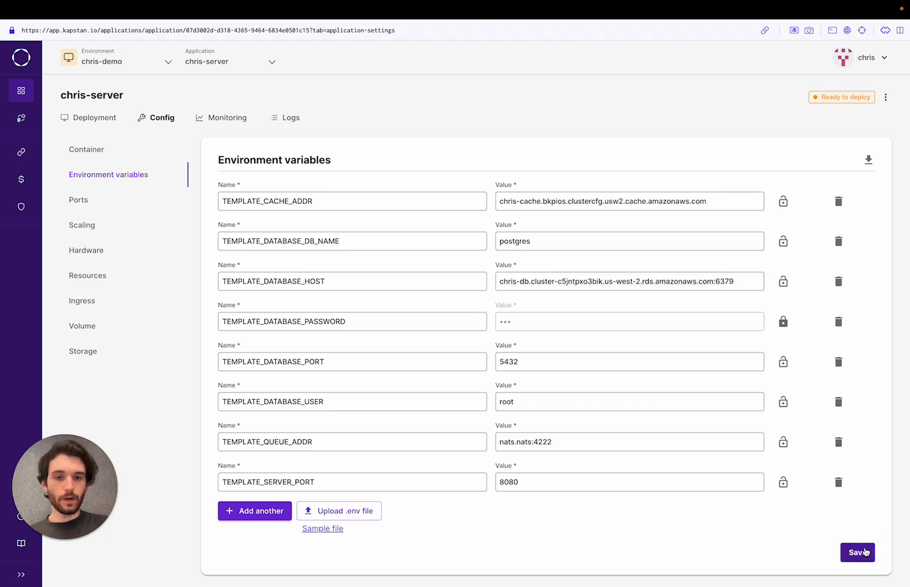
click(96, 119)
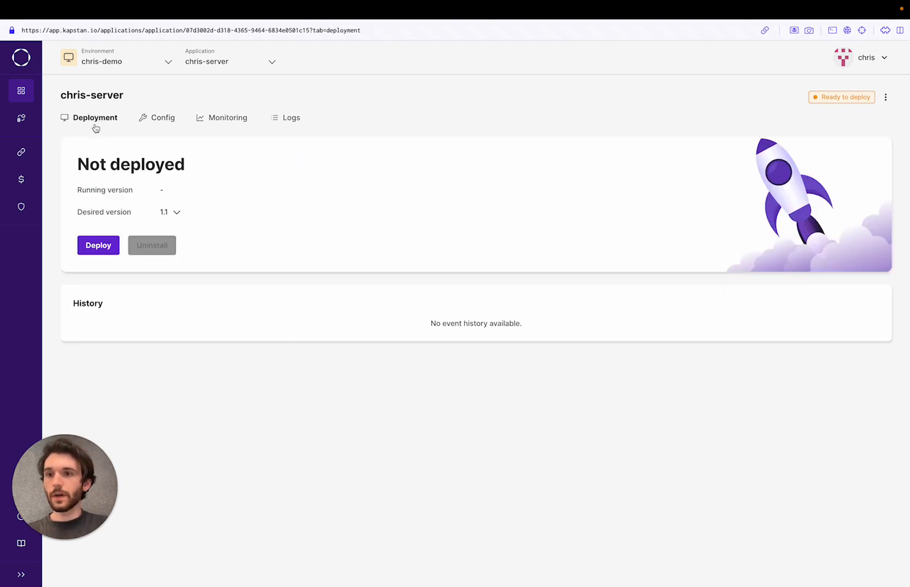
Start deploying chris-server and switch over to the GoLand desktop.
click(100, 249)
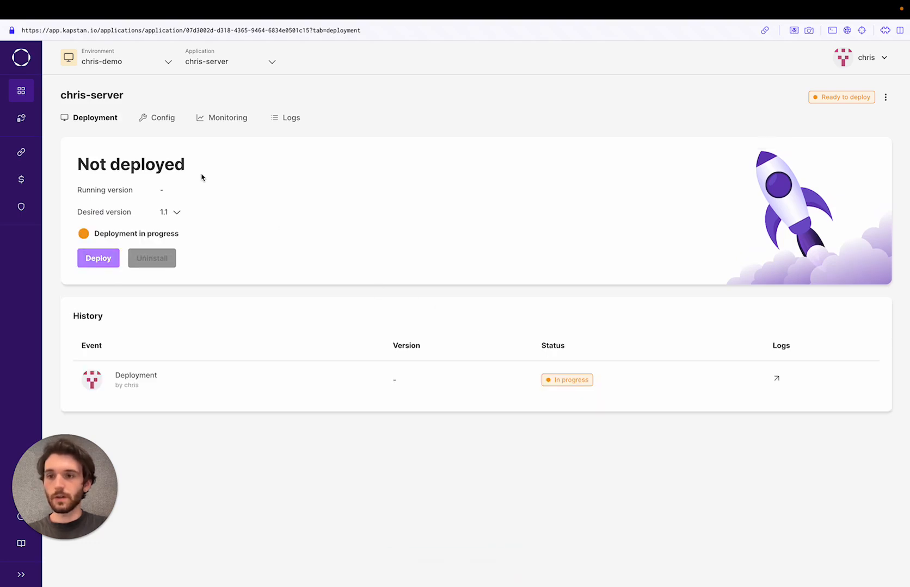
key(ctrl+Right)
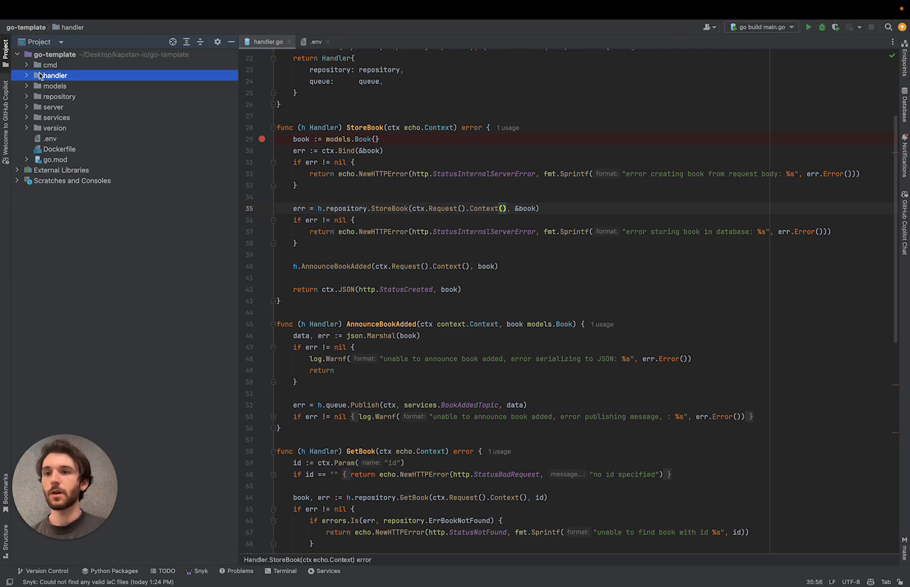
Open services/server/server.go in GoLand to review the book API routes, then return to Kapstan.
click(26, 117)
click(26, 108)
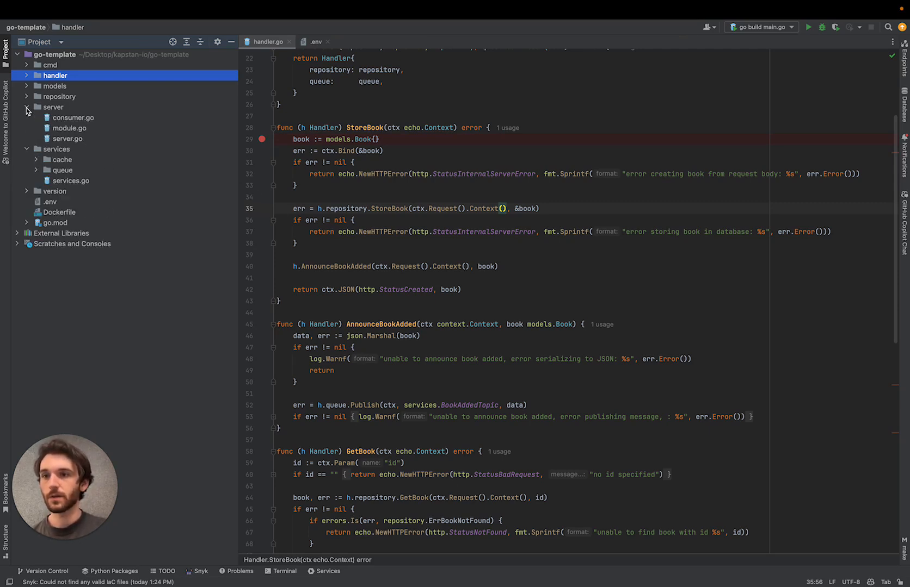
double_click(67, 139)
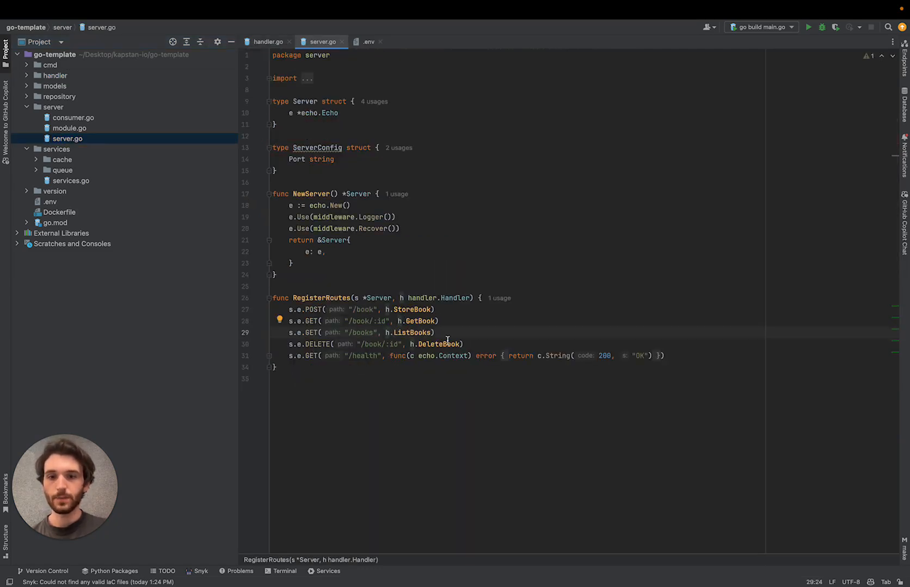
mouse_move(440, 354)
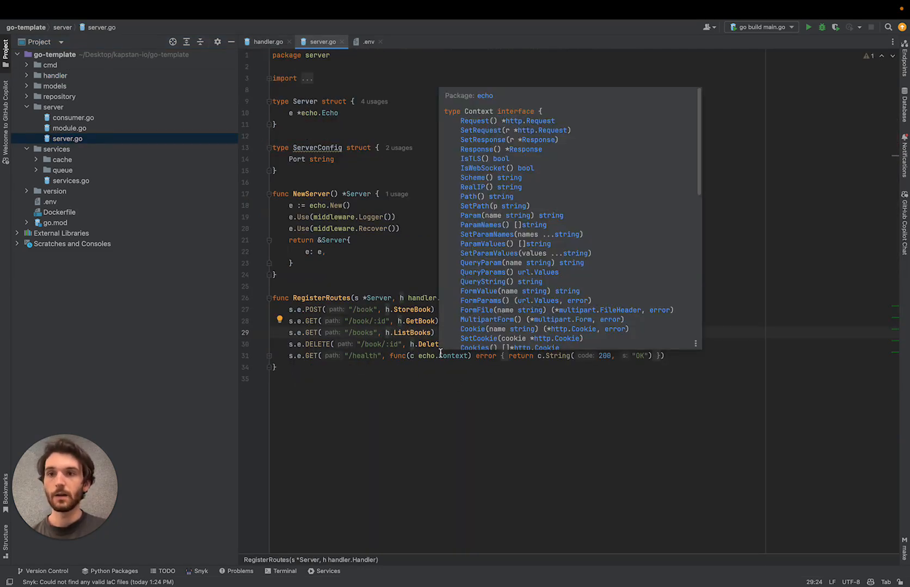
key(ctrl+Left)
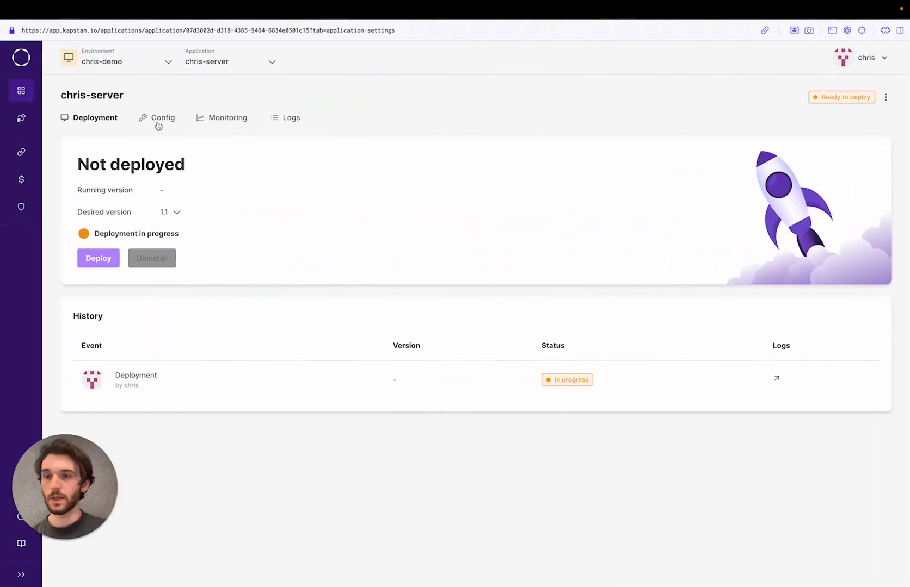
Refresh chris-server's deployment status and copy its ingress Endpoint address.
click(109, 119)
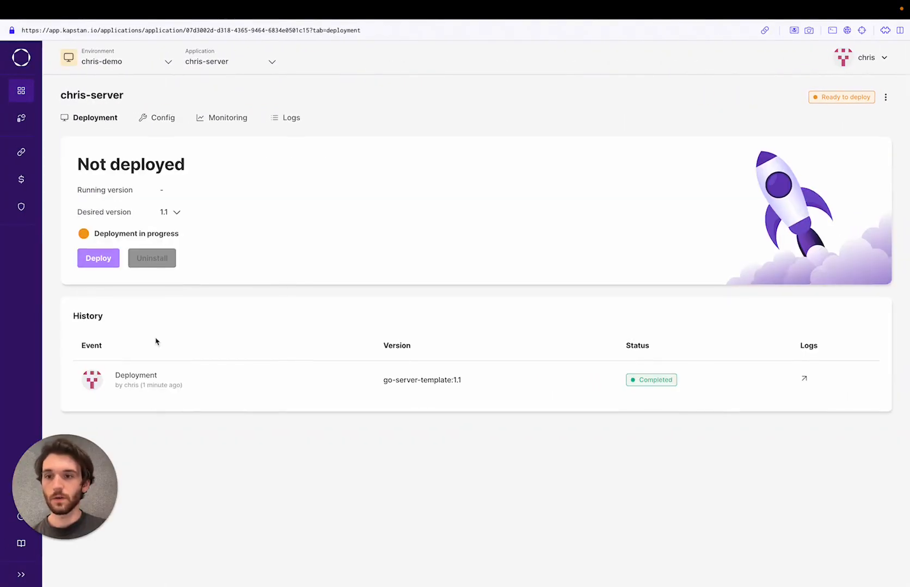
click(163, 121)
click(87, 301)
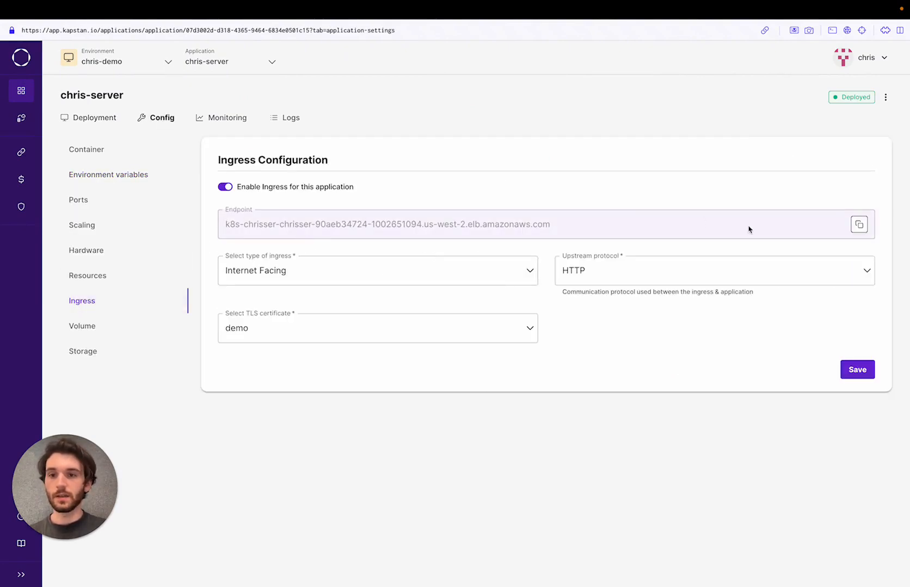
click(859, 224)
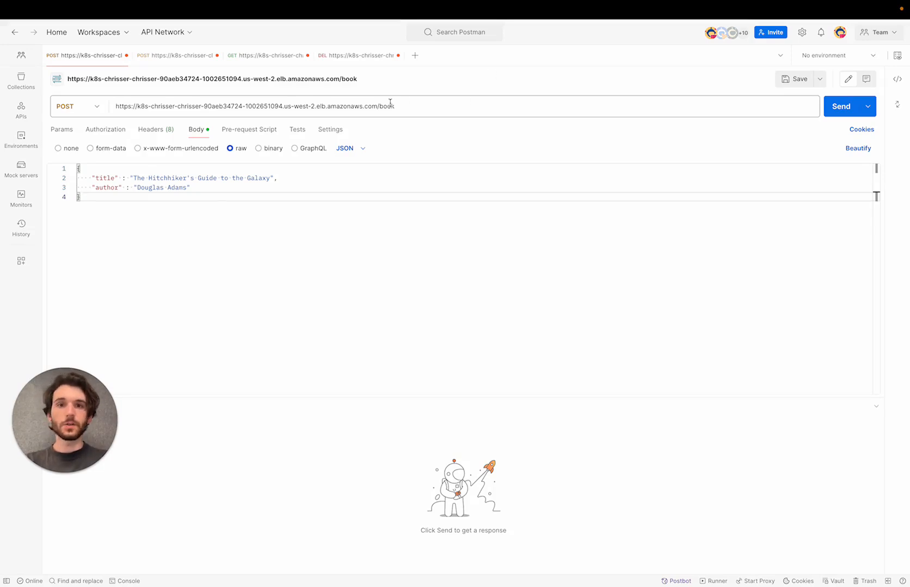
List the books, add The Hitchhiker's Guide to the Galaxy and The Lord of the Rings, then re-list.
click(253, 57)
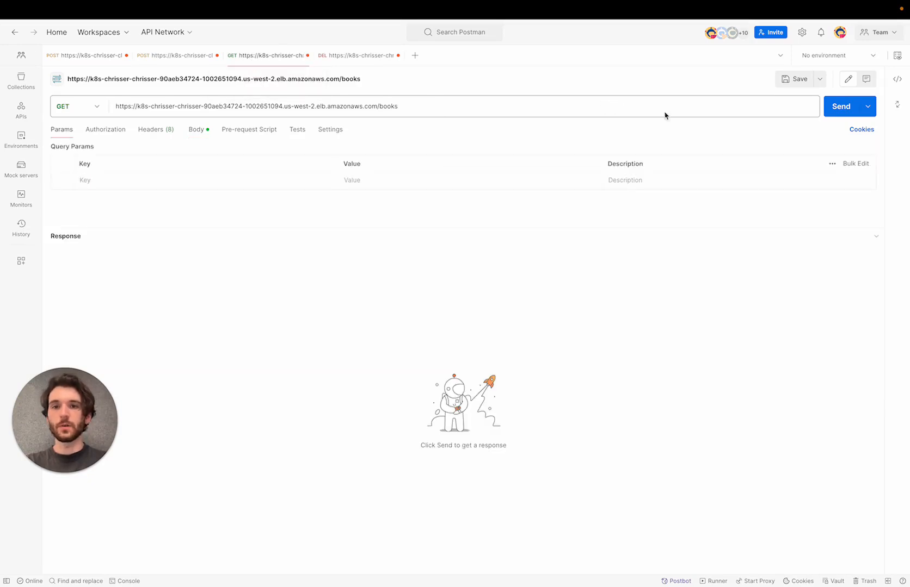
click(836, 113)
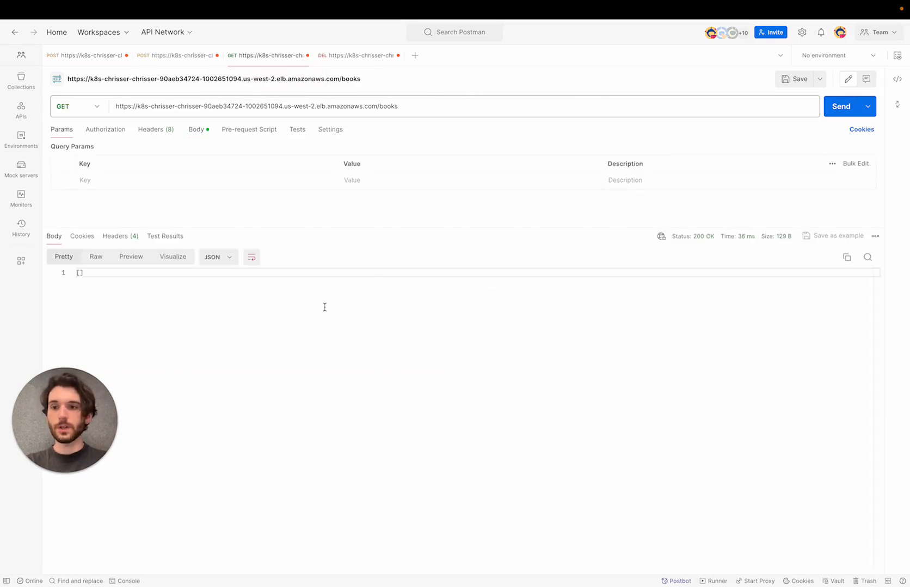
click(88, 57)
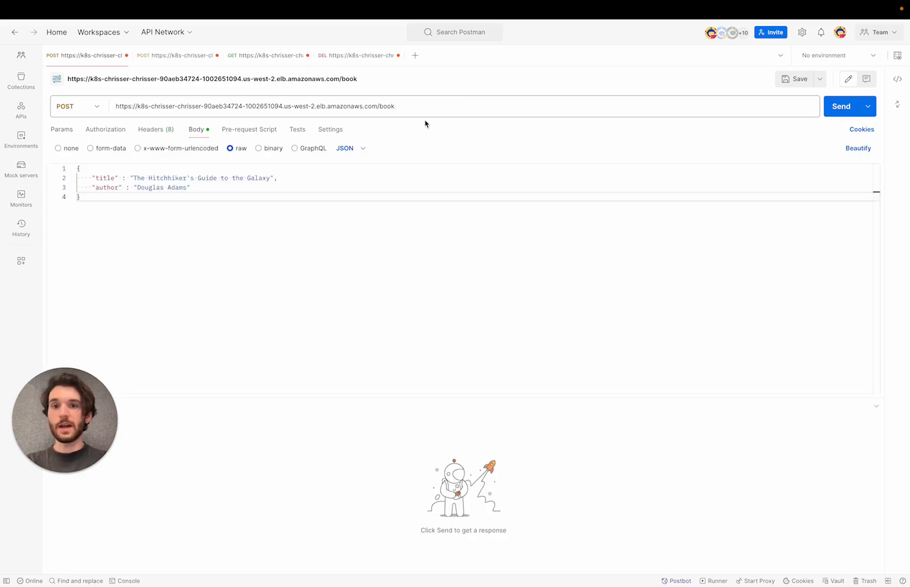
click(842, 113)
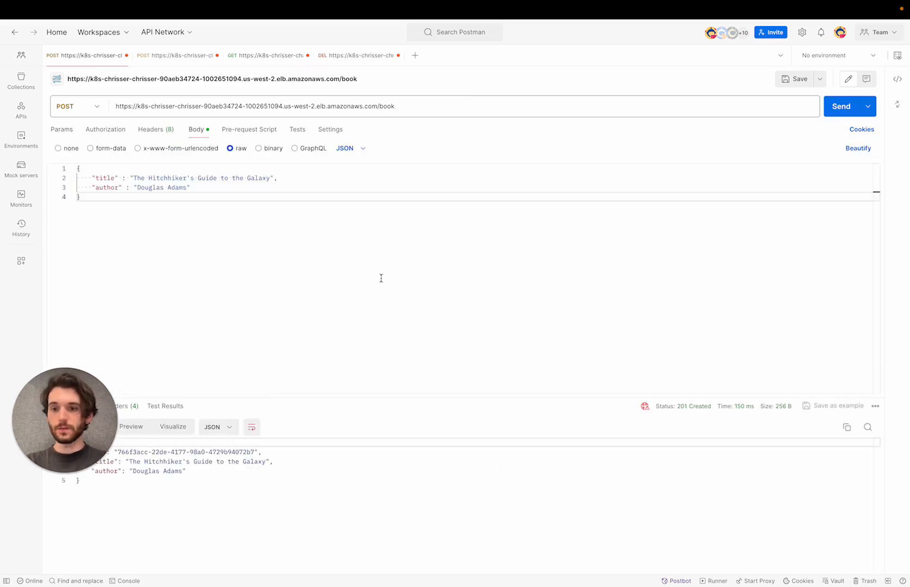
click(177, 59)
click(833, 113)
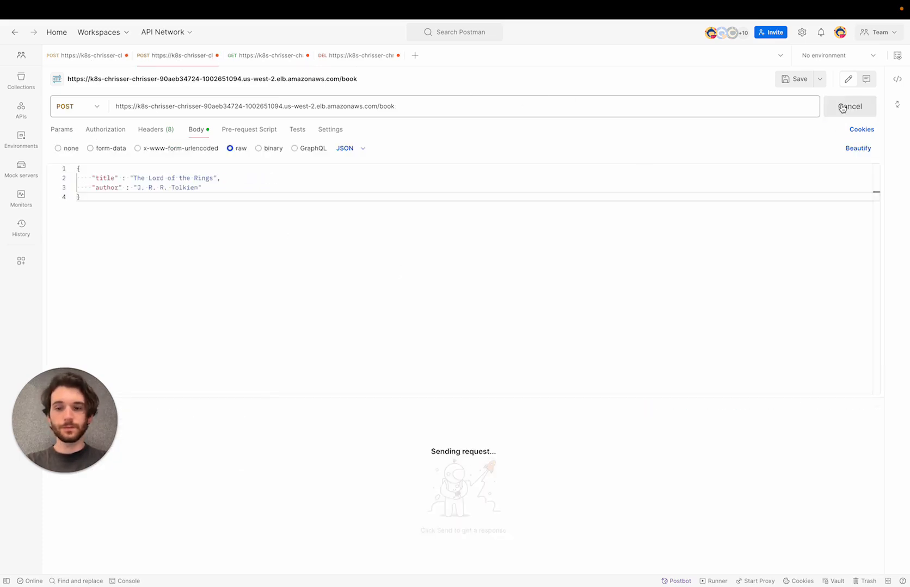
click(270, 57)
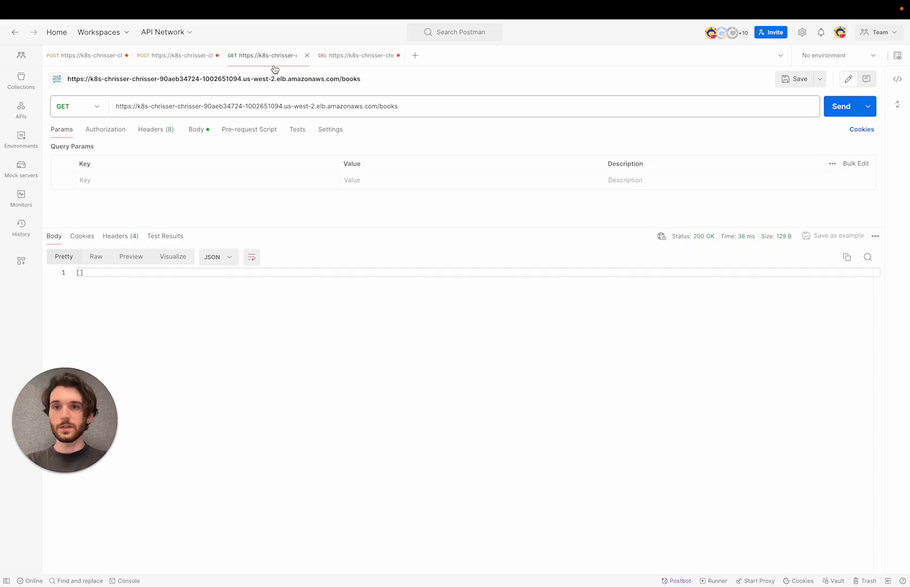
click(833, 112)
Delete the first book by pasting its id into the DELETE request, then refresh the book list.
drag(271, 292, 130, 293)
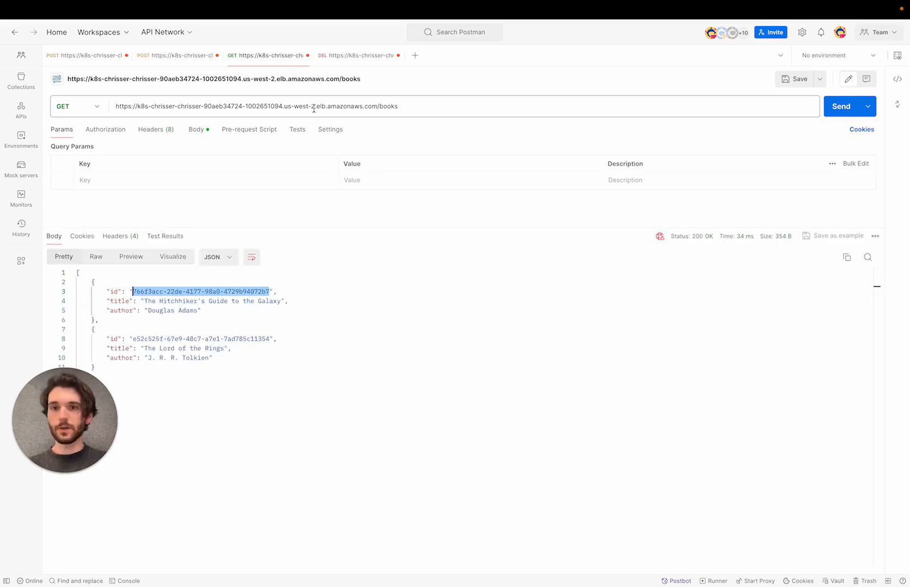
click(364, 55)
click(424, 106)
key(BackSpace)
key(BackSpace)
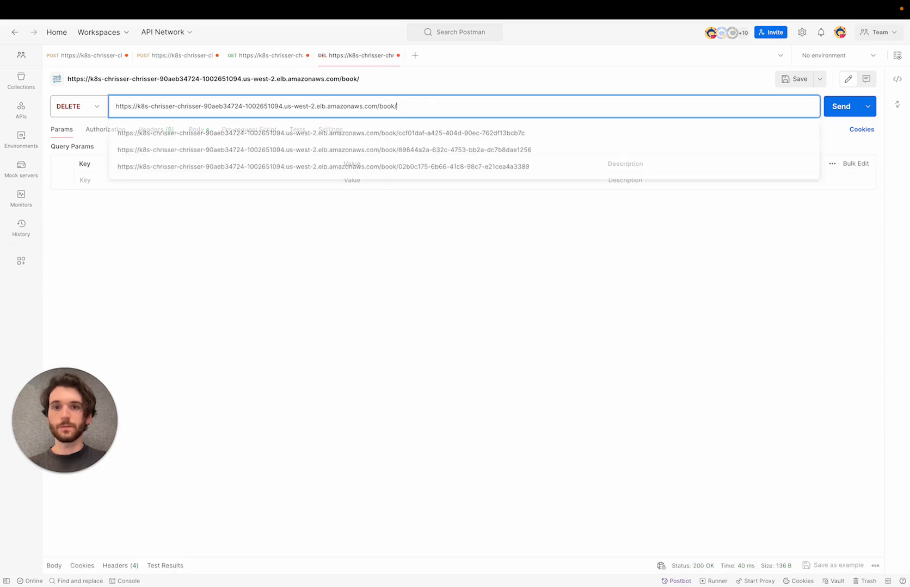
key(ctrl+v)
click(842, 107)
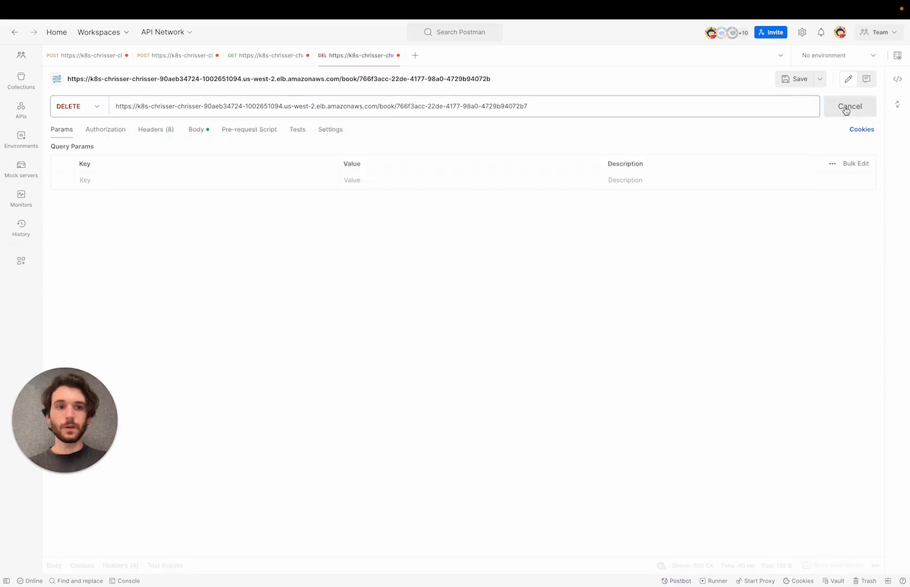
click(251, 56)
click(841, 107)
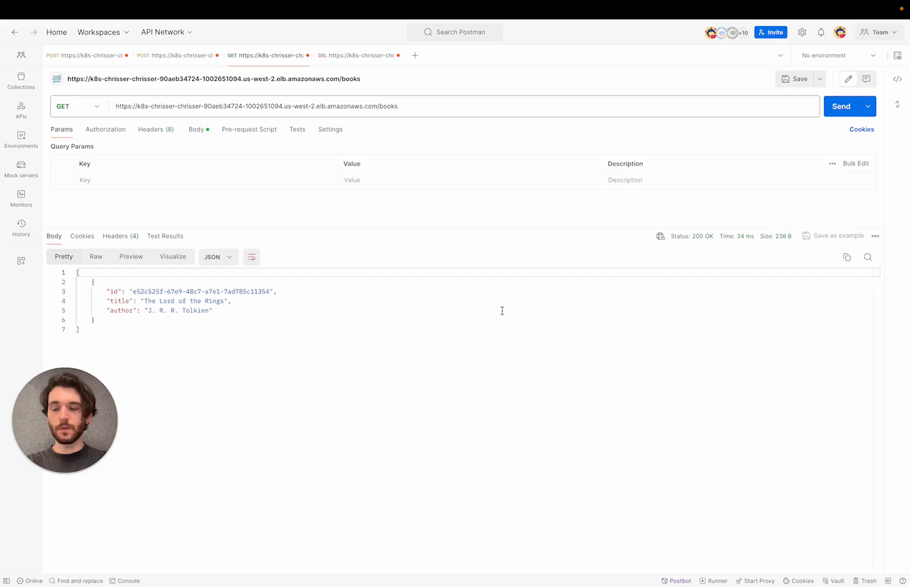
key(ctrl+Left)
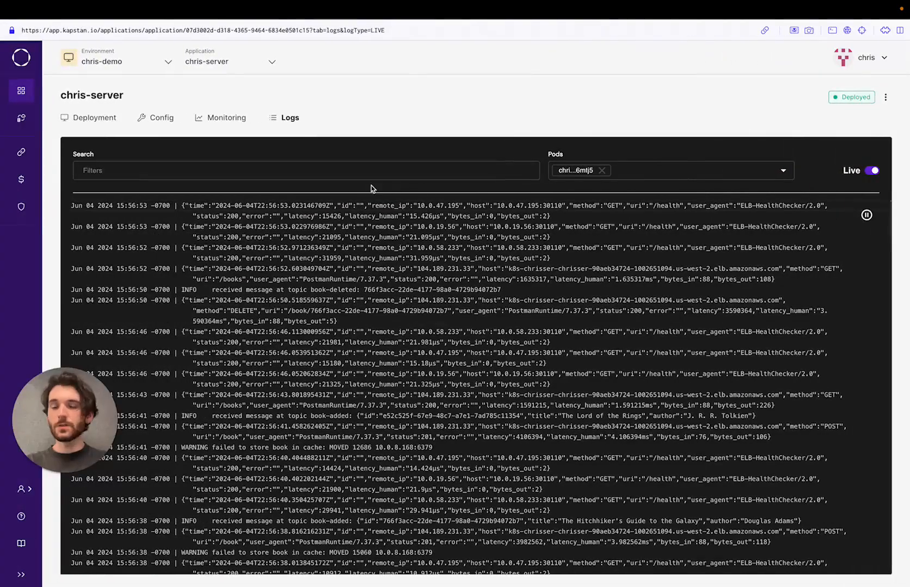
Add ':201' as a log filter chip and highlight the 201 status in the first entry.
click(372, 173)
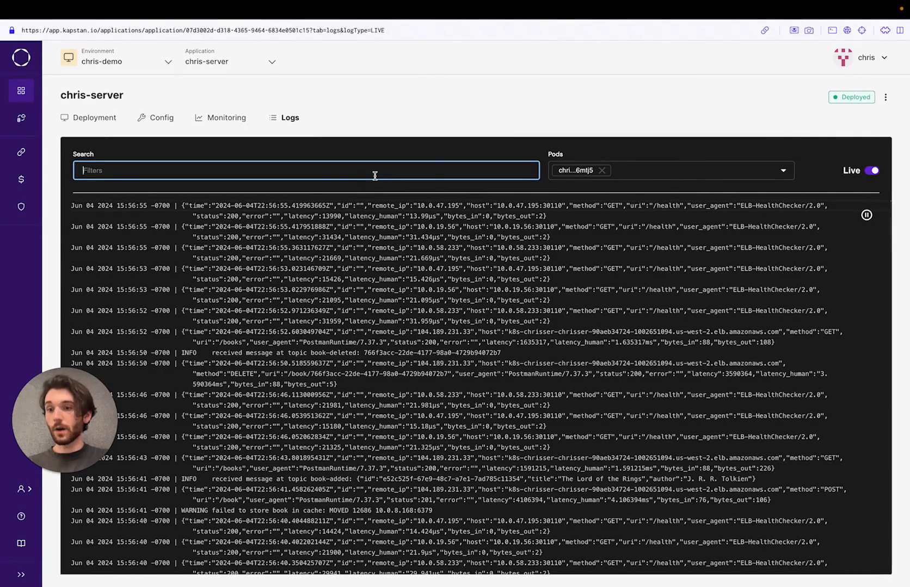
text(st)
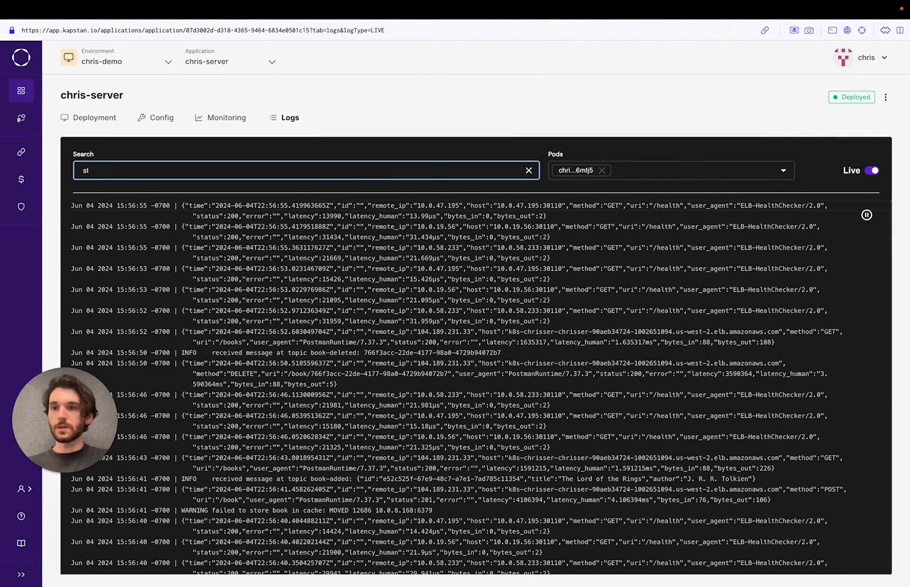
key(BackSpace)
key(BackSpace)
text(:201)
key(Return)
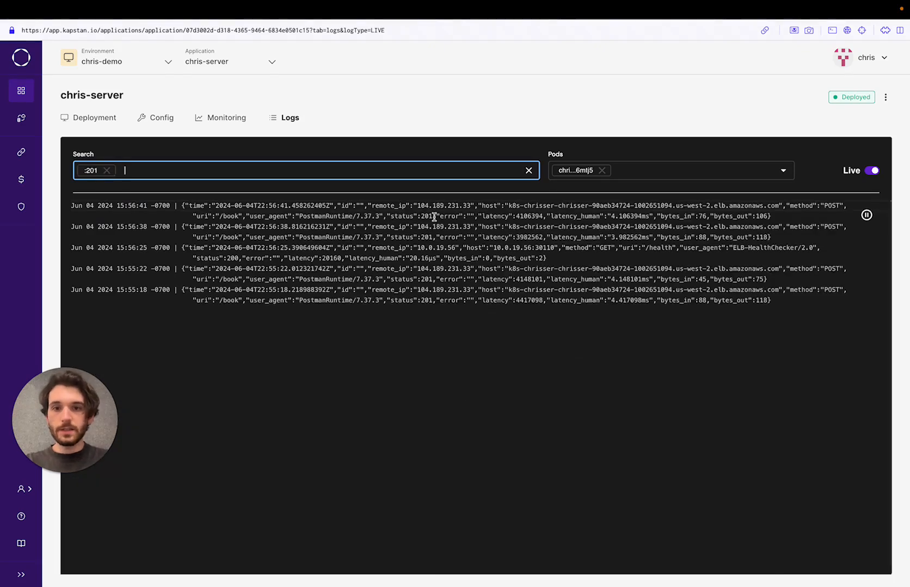
drag(433, 216, 389, 218)
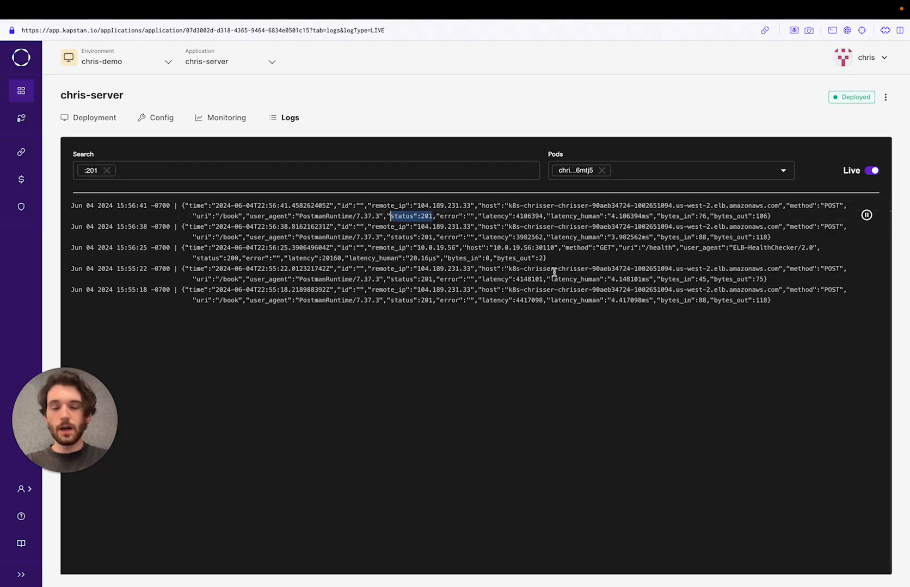